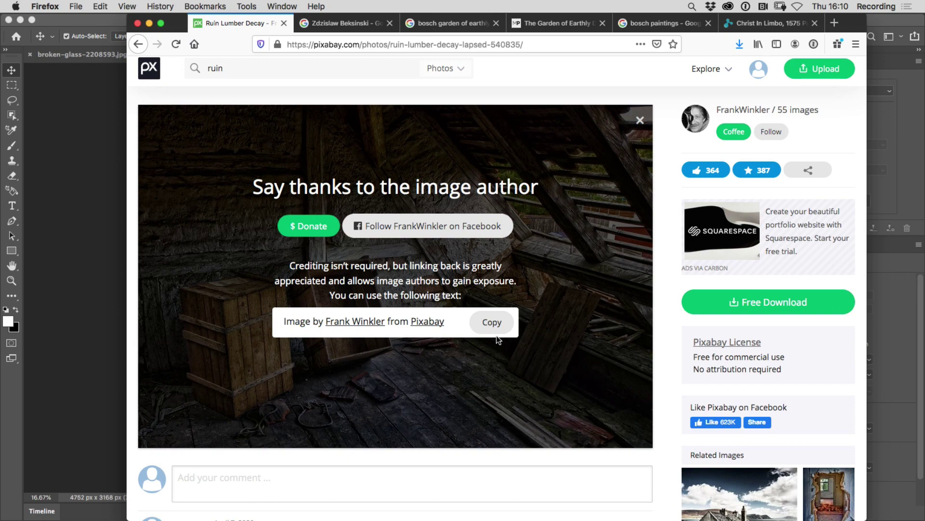
# - Widen the Vanishing Point floor plane to the right over the attic floorboards and commit it
pyautogui.click(75, 212)
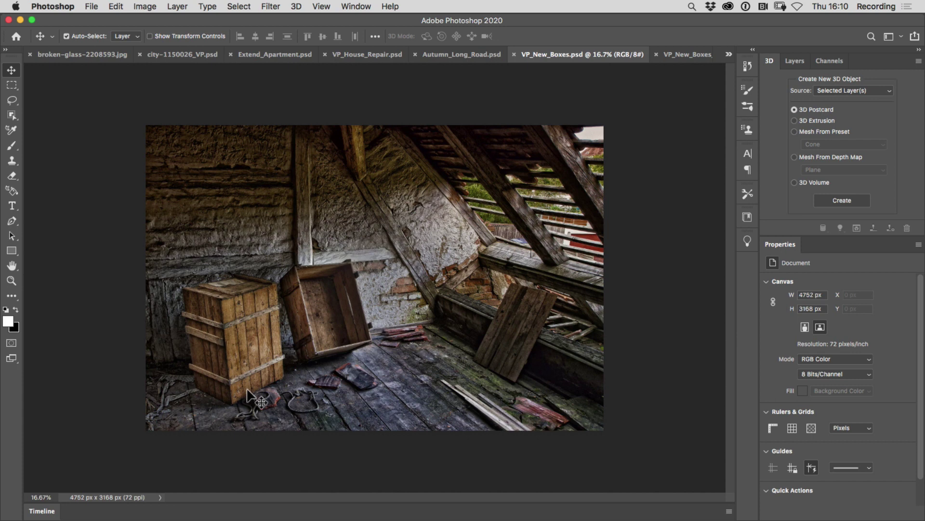
pyautogui.click(271, 6)
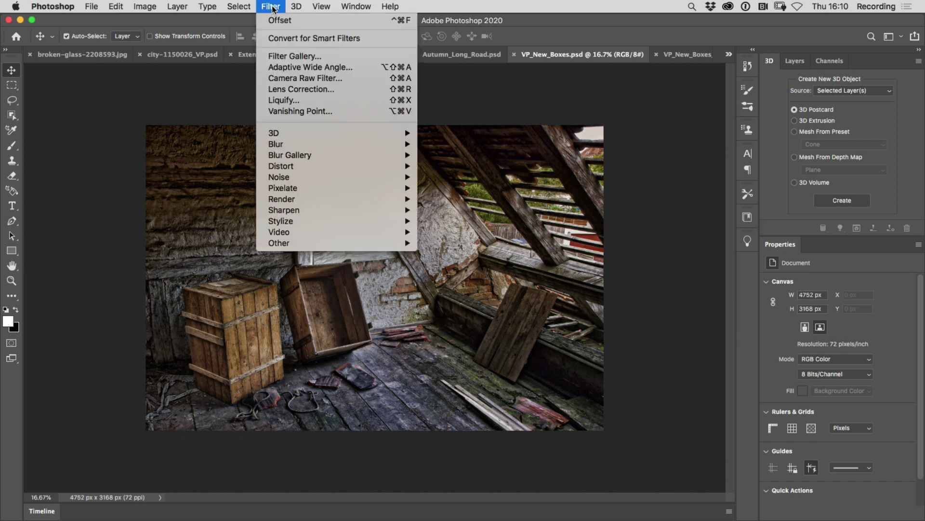
pyautogui.click(269, 111)
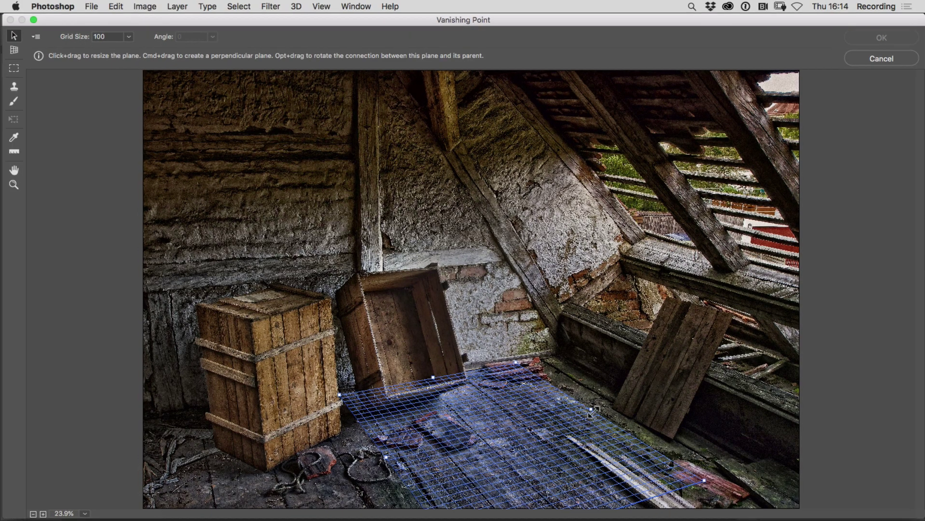
pyautogui.moveTo(594, 410); pyautogui.dragTo(600, 412)
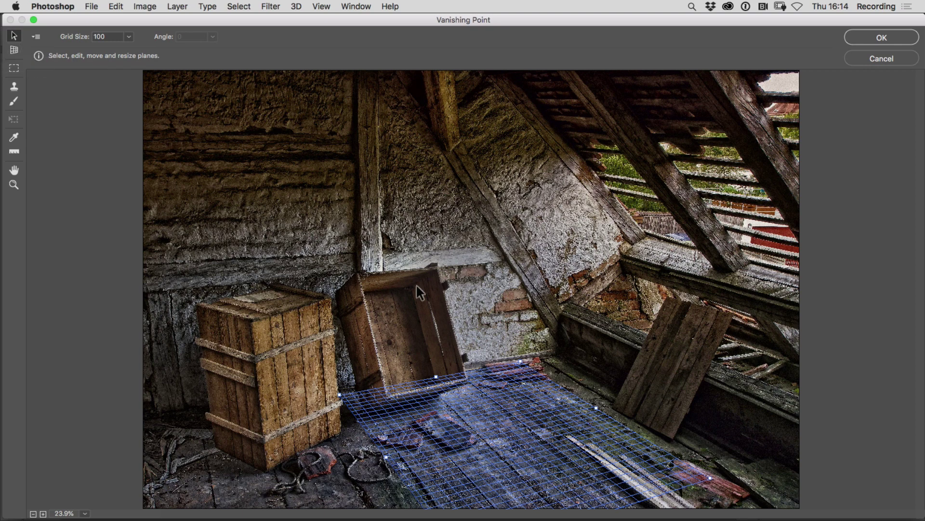
pyautogui.moveTo(597, 410)
pyautogui.mouseDown()
pyautogui.moveTo(609, 402)
pyautogui.moveTo(588, 421)
pyautogui.mouseUp()
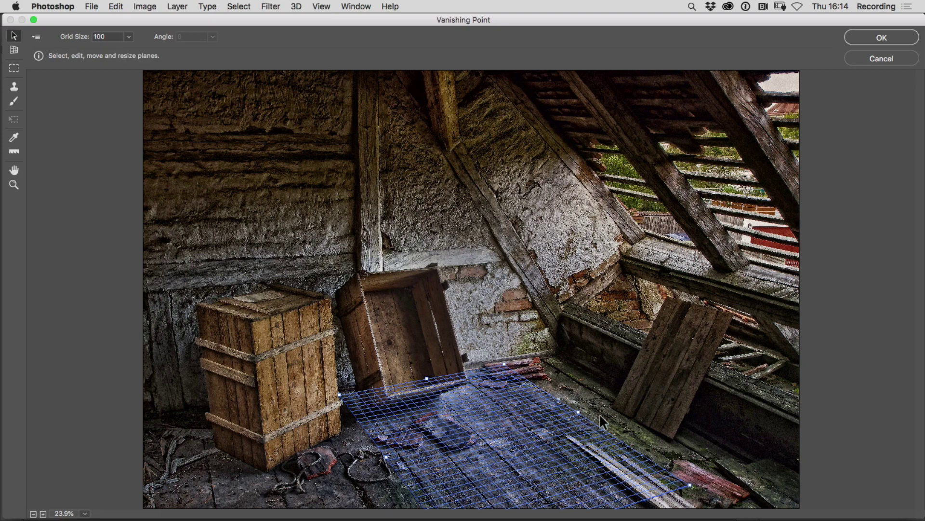
pyautogui.click(881, 37)
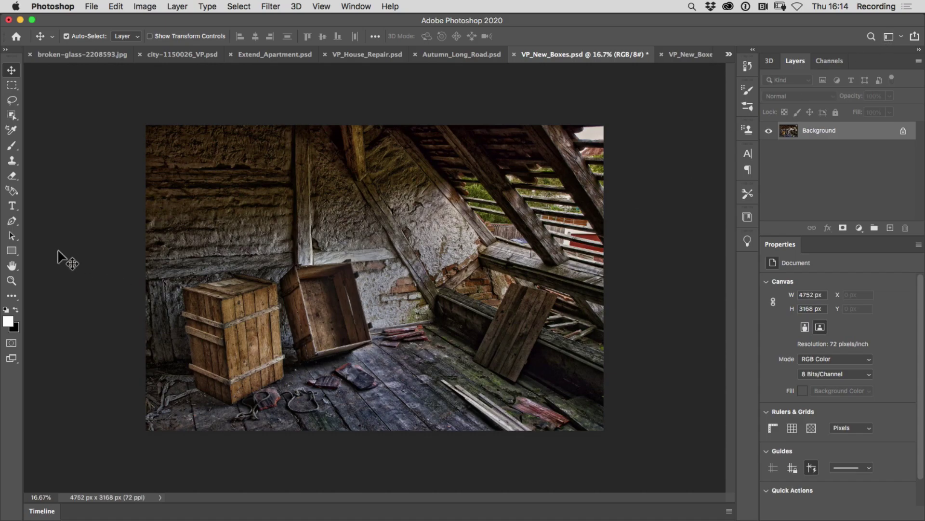
# - Draw a white square on the attic floor and extrude it into the 3D box Rectangle 1
pyautogui.moveTo(12, 251); pyautogui.dragTo(46, 250)
pyautogui.moveTo(373, 372); pyautogui.dragTo(408, 411)
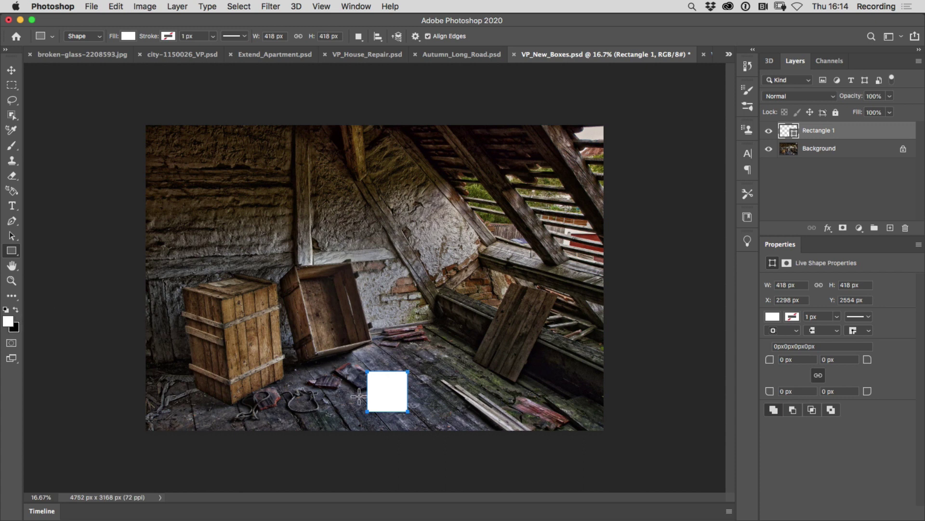
pyautogui.click(296, 7)
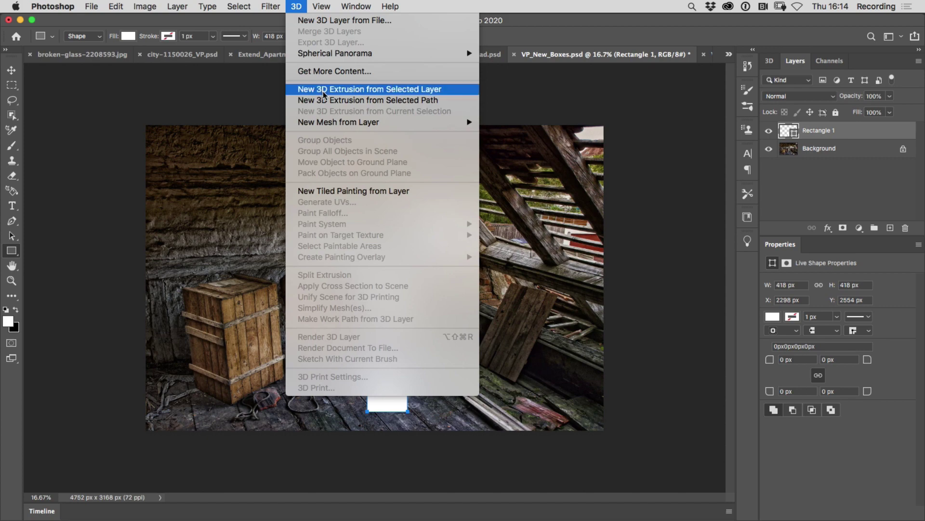
pyautogui.click(412, 91)
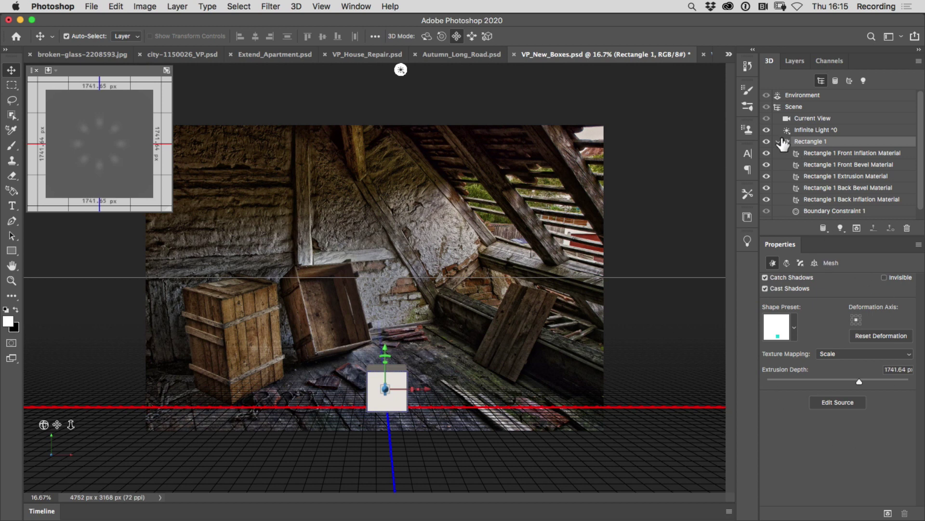
# - Set the Current View camera's View to Vanishing Point Grid, then return to the Layers list
pyautogui.click(779, 141)
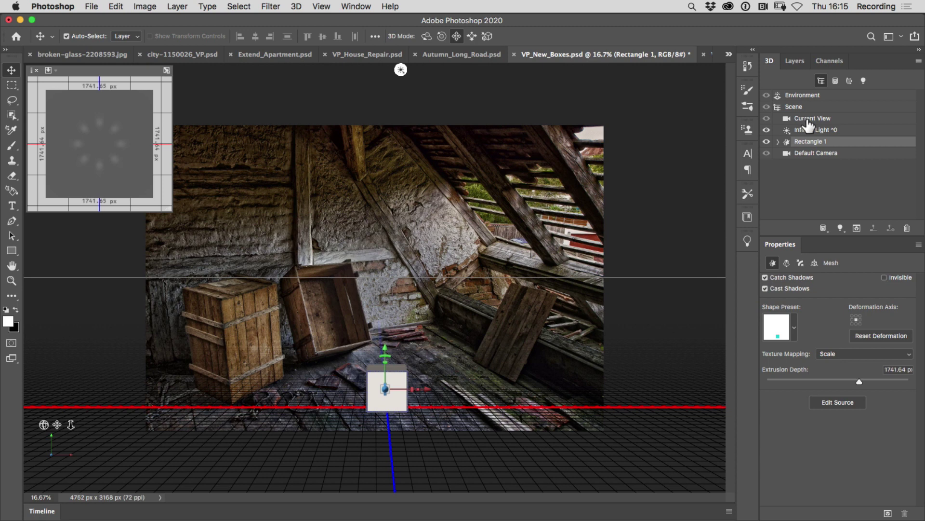
pyautogui.click(808, 121)
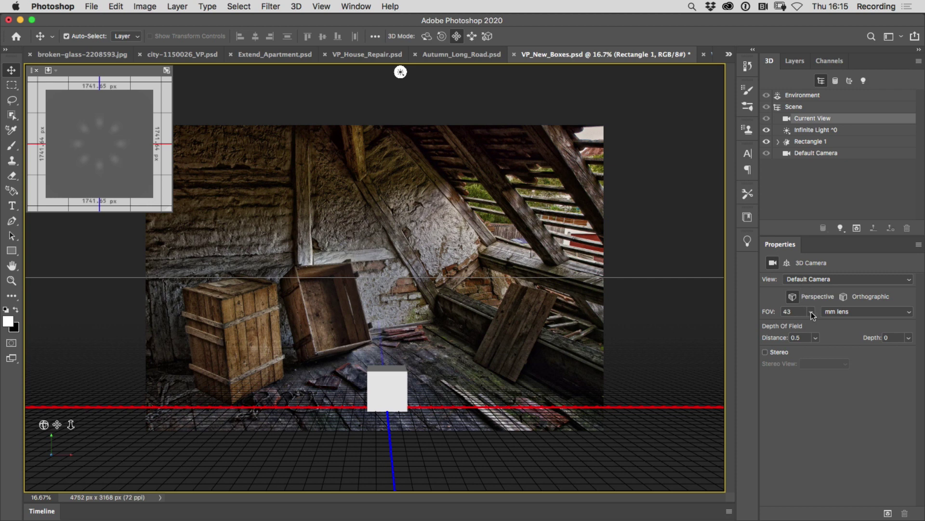
pyautogui.click(811, 278)
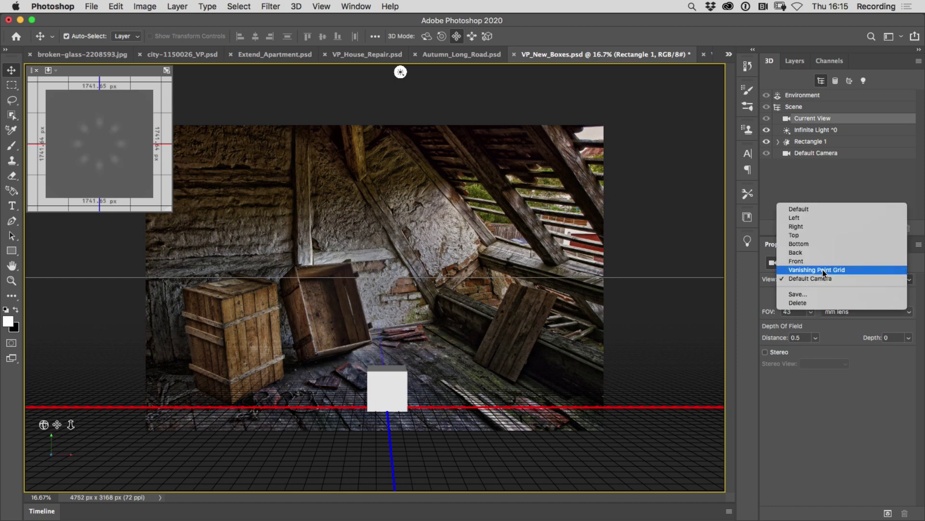
pyautogui.click(824, 269)
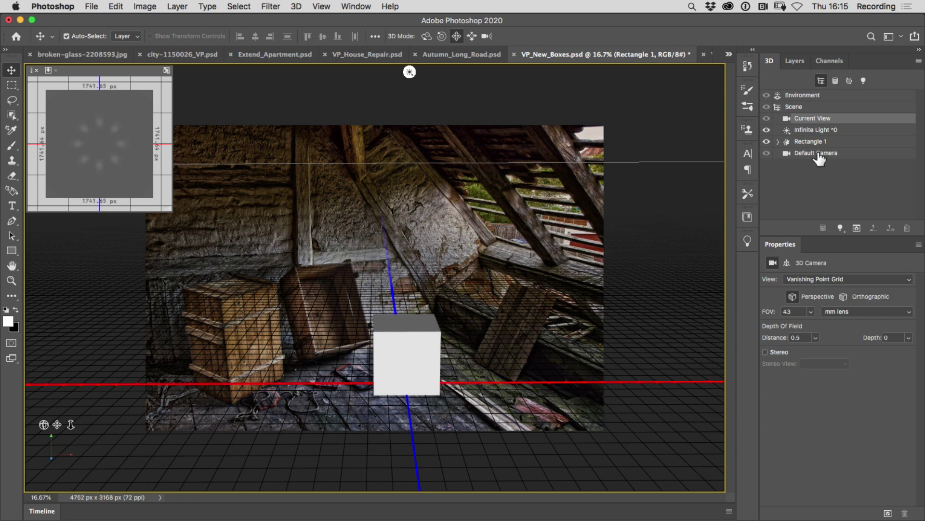
pyautogui.click(795, 61)
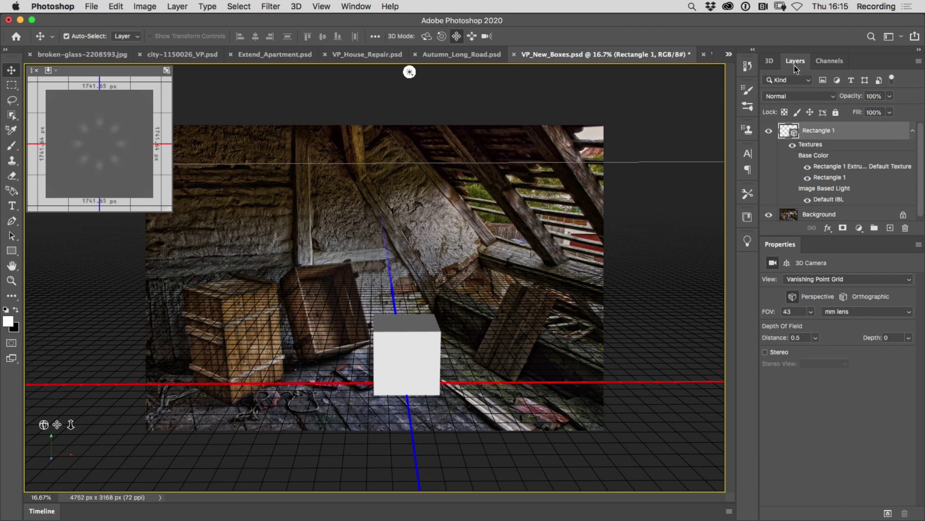
# - Add a new empty layer and name it Texture
pyautogui.click(912, 130)
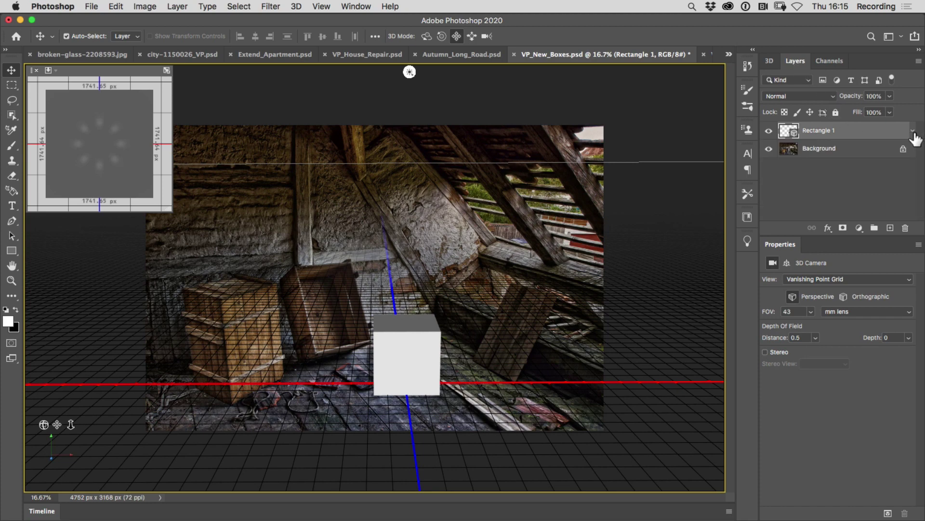
pyautogui.click(891, 228)
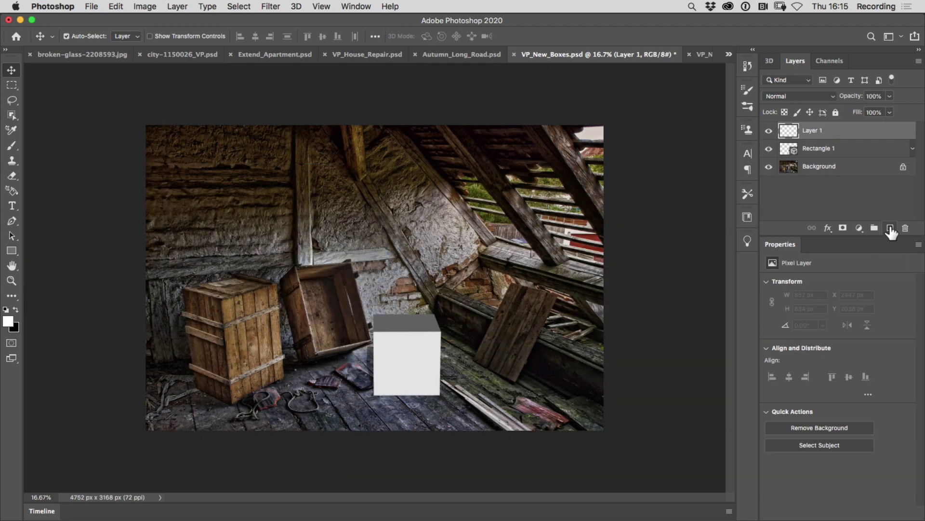
pyautogui.doubleClick(815, 130)
pyautogui.write('Texture')
pyautogui.press('Return')
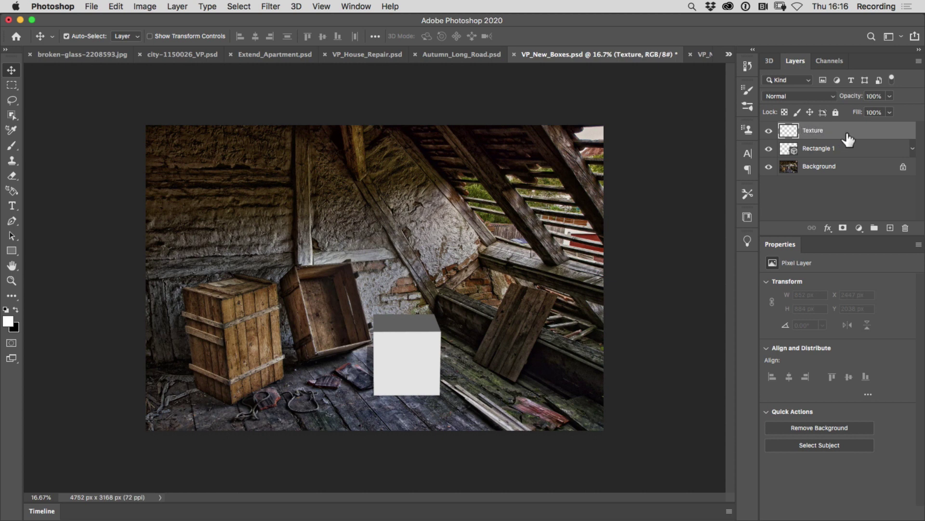
# - Reopen Vanishing Point and shrink the floor plane to a narrow strip lower on the floor
pyautogui.click(236, 7)
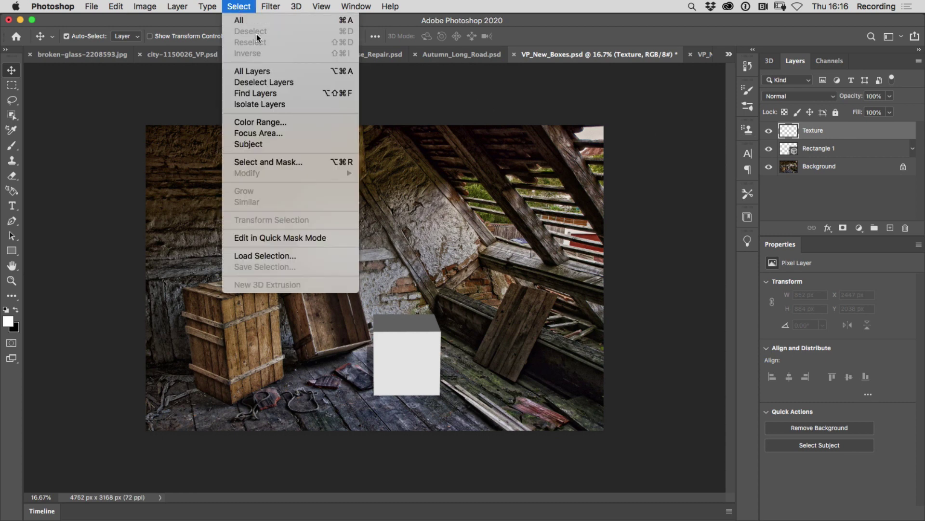
pyautogui.click(614, 315)
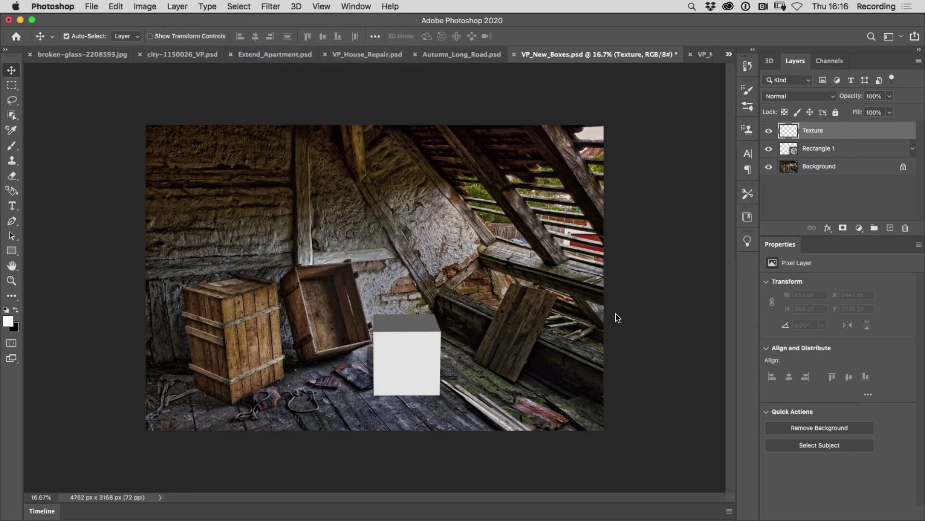
pyautogui.press('alt+super+v')
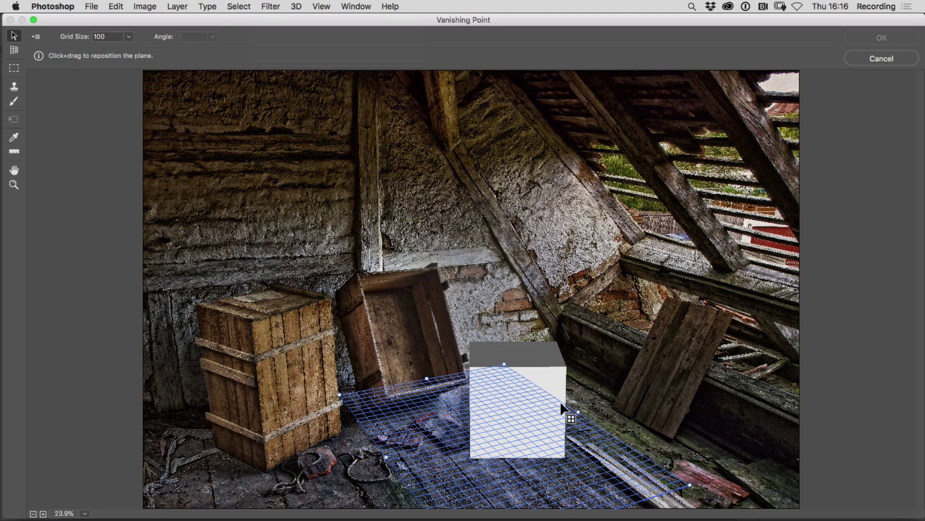
pyautogui.moveTo(579, 414); pyautogui.dragTo(454, 457)
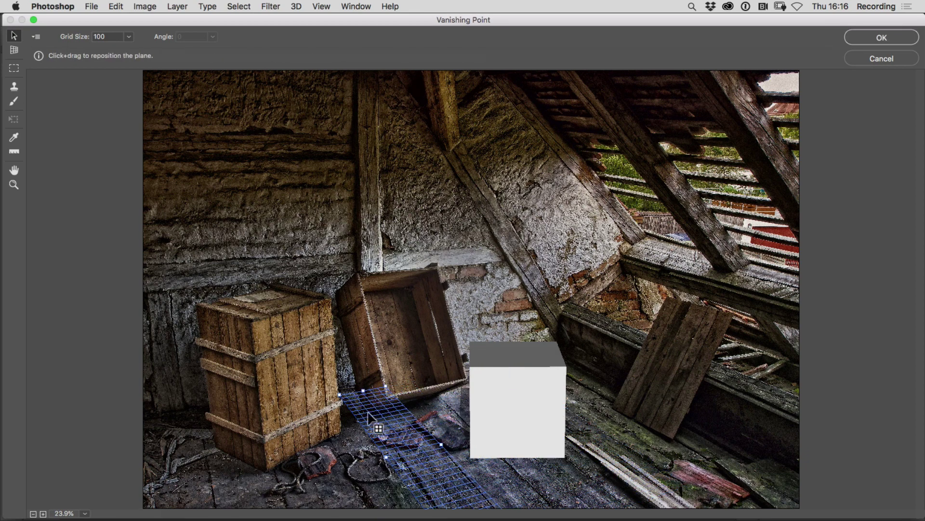
pyautogui.moveTo(366, 413); pyautogui.dragTo(398, 451)
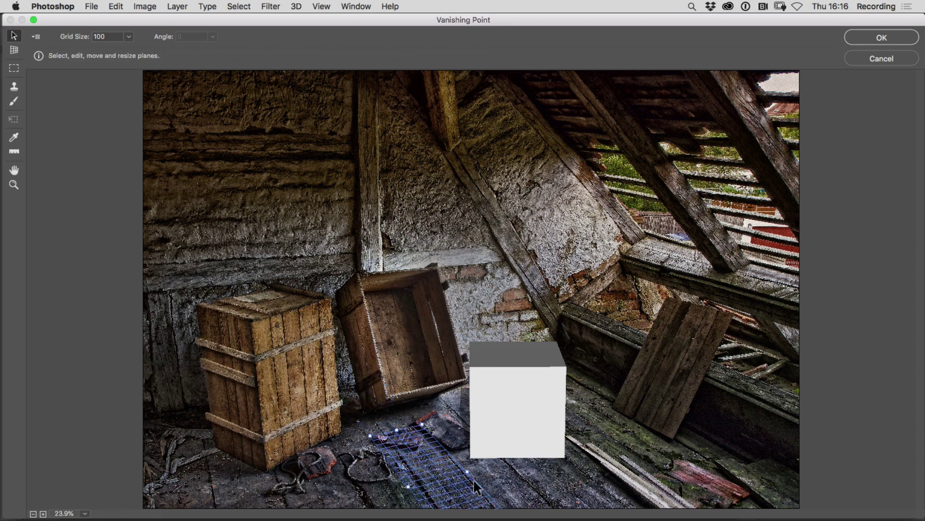
# - Create a perspective plane on the four corners of the wooden board leaning against the right wall
pyautogui.click(16, 49)
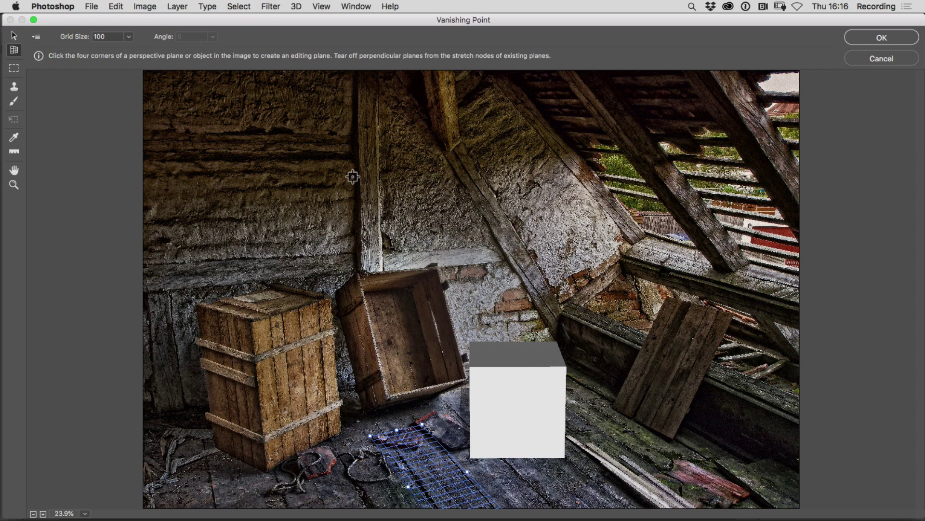
pyautogui.click(668, 298)
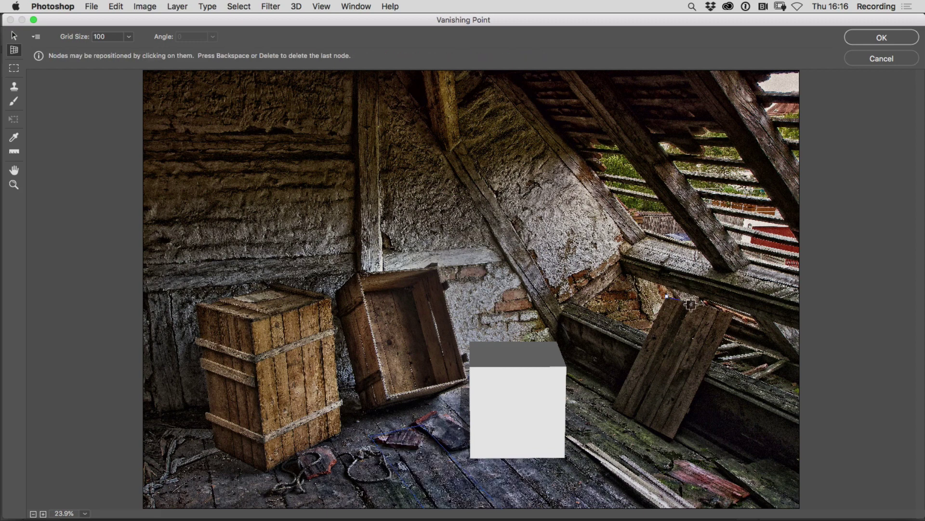
pyautogui.click(733, 314)
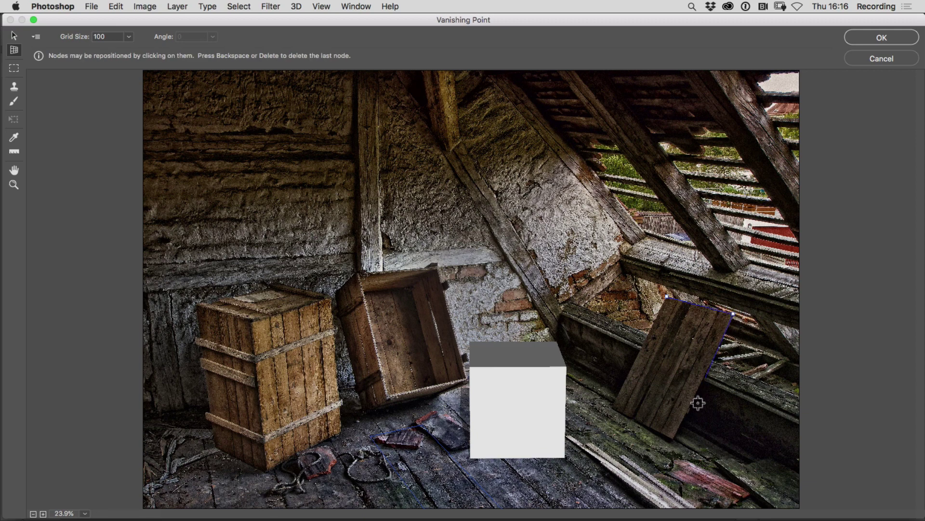
pyautogui.click(674, 437)
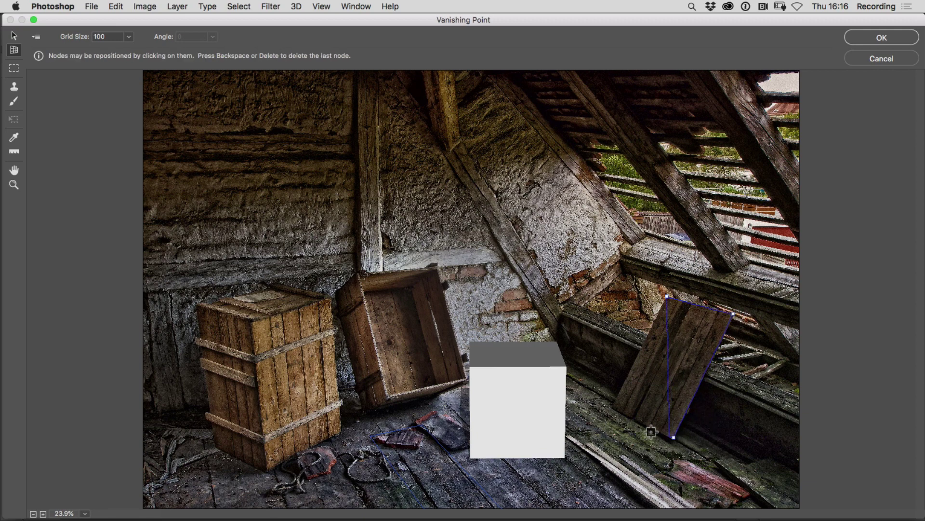
pyautogui.click(614, 410)
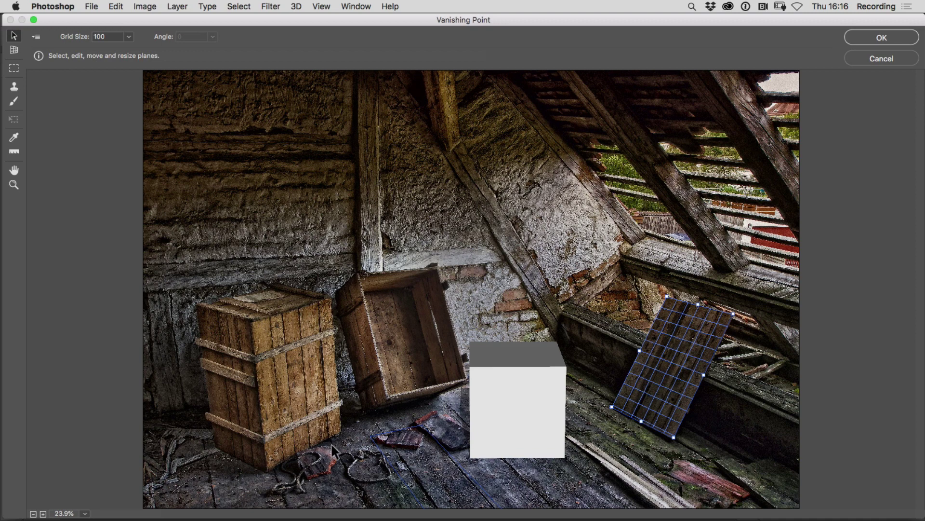
# - Create a perspective plane over the tall front-left crate's front face and adjust its top-left corner
pyautogui.click(14, 68)
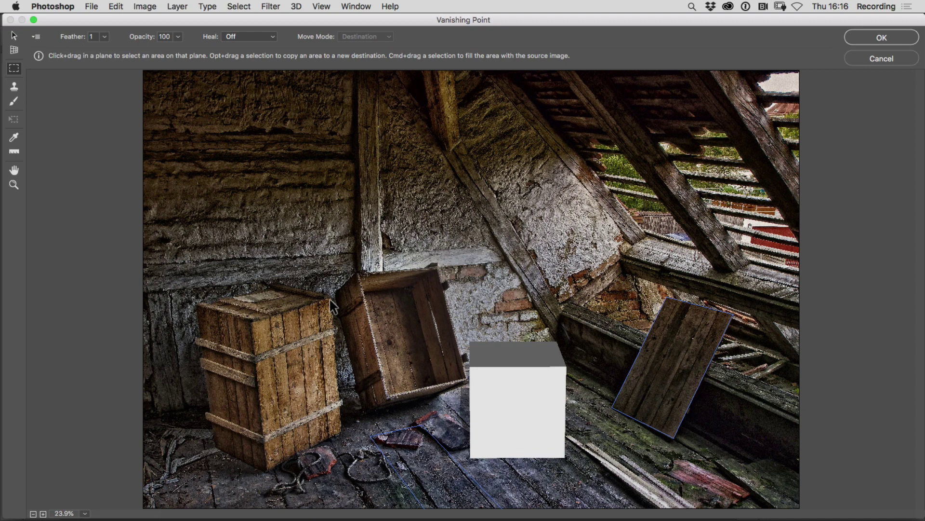
pyautogui.click(14, 50)
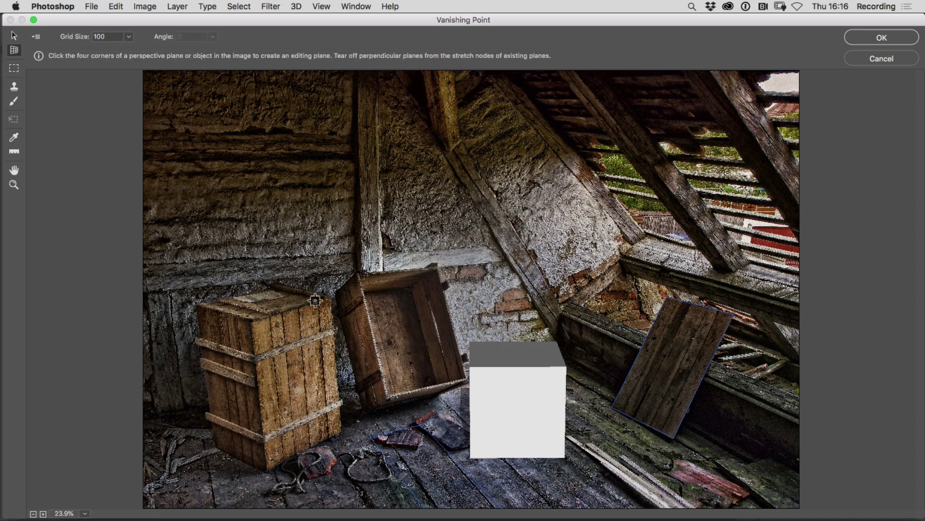
pyautogui.click(329, 298)
pyautogui.click(250, 324)
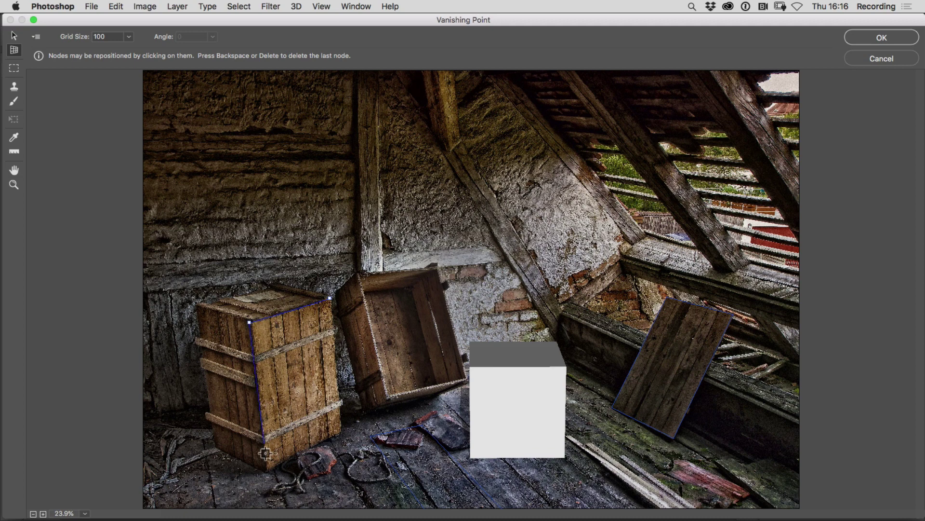
pyautogui.click(268, 470)
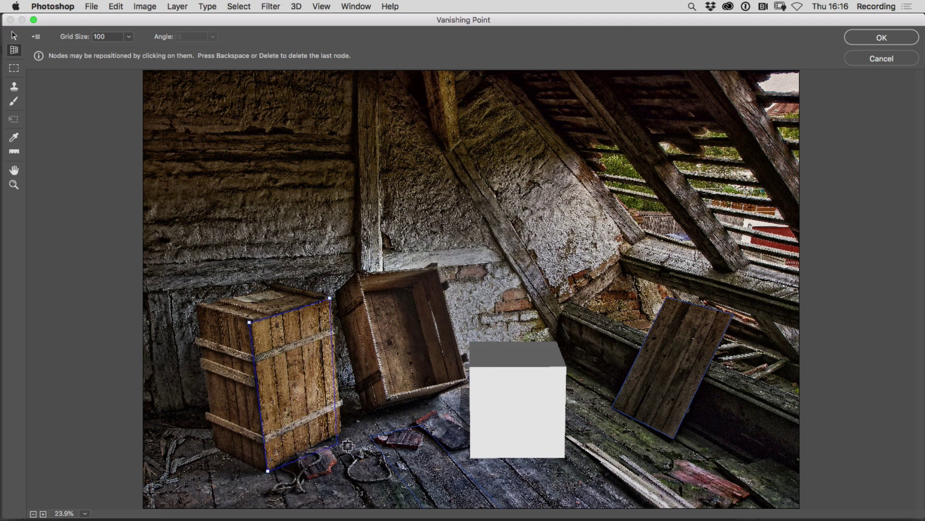
pyautogui.click(342, 430)
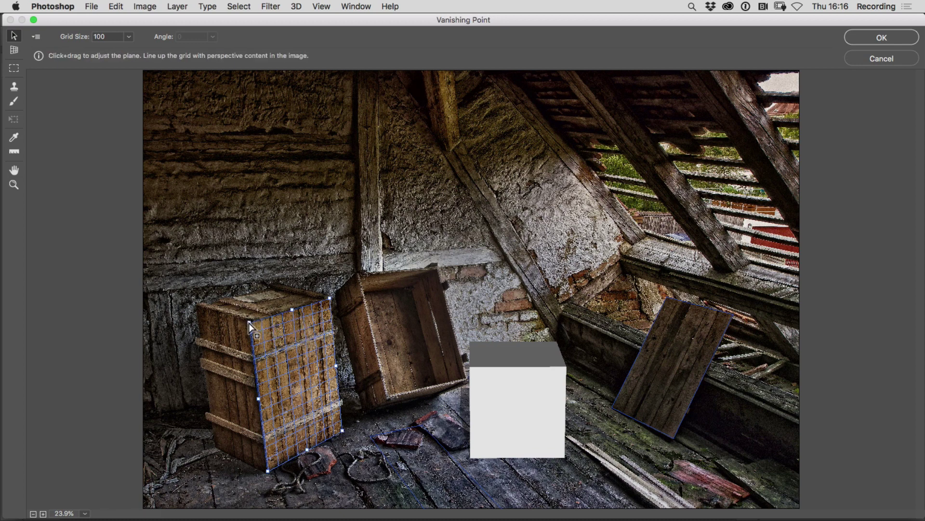
pyautogui.moveTo(249, 322); pyautogui.dragTo(249, 322)
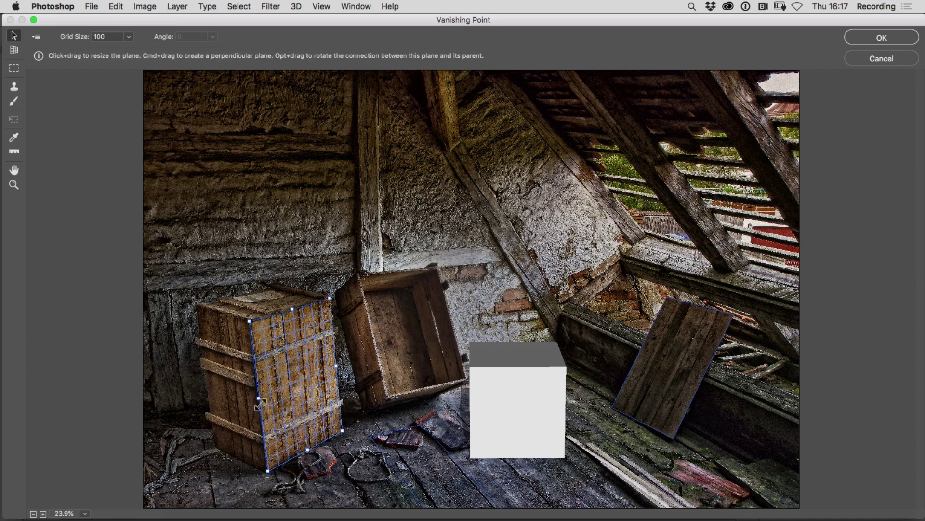
# - Pull a perpendicular plane over the crate's left side, angle it to 80, and widen it
pyautogui.press('alt')
pyautogui.moveTo(258, 404); pyautogui.dragTo(206, 390)
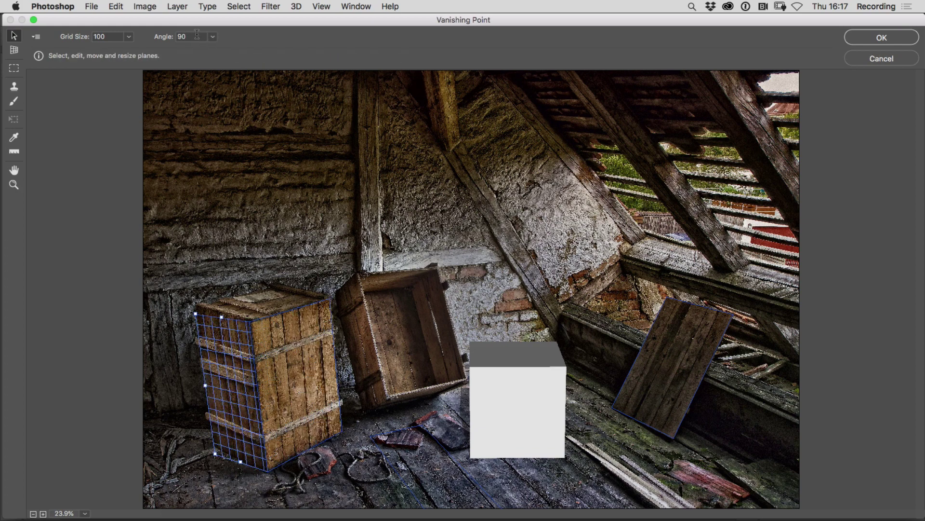
pyautogui.press('Down')
pyautogui.press('Down')
pyautogui.press('Down')
pyautogui.press('Down')
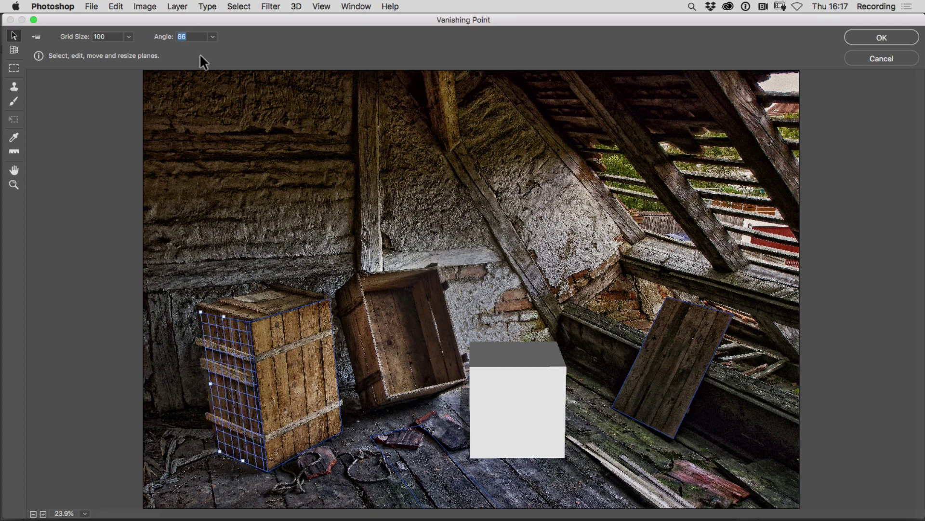
pyautogui.press('Down')
pyautogui.press('Down')
pyautogui.press('Down')
pyautogui.press('Down')
pyautogui.press('Down')
pyautogui.press('Down')
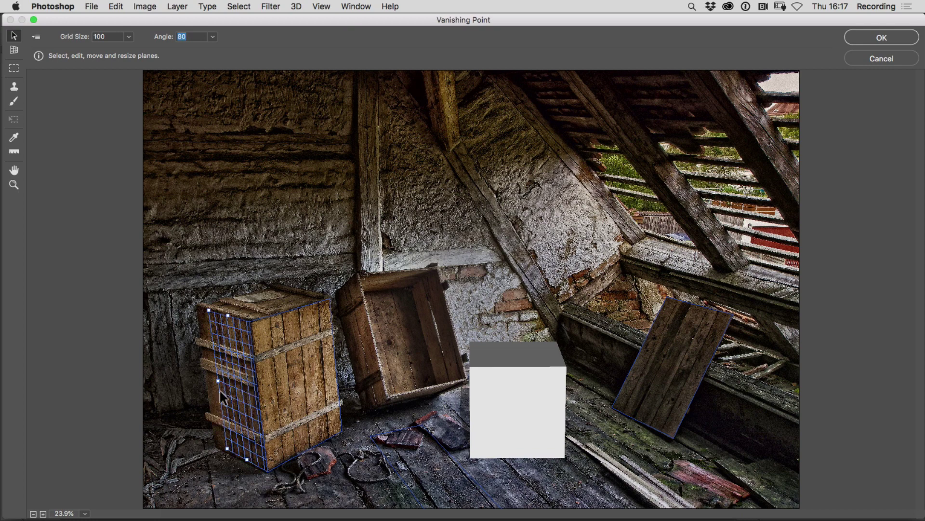
pyautogui.moveTo(222, 385); pyautogui.dragTo(208, 382)
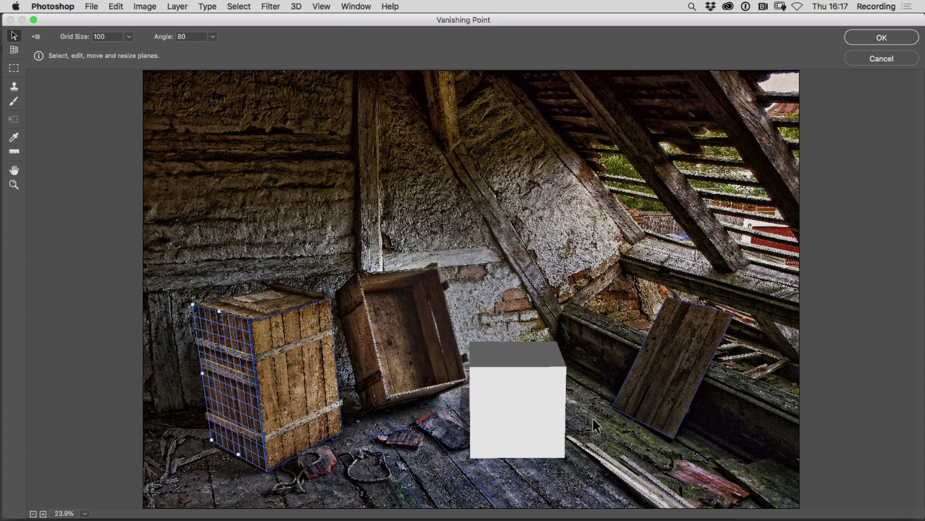
# - Commit the crate planes and rotate the Rectangle 1 cube about 14° around its vertical axis
pyautogui.click(876, 36)
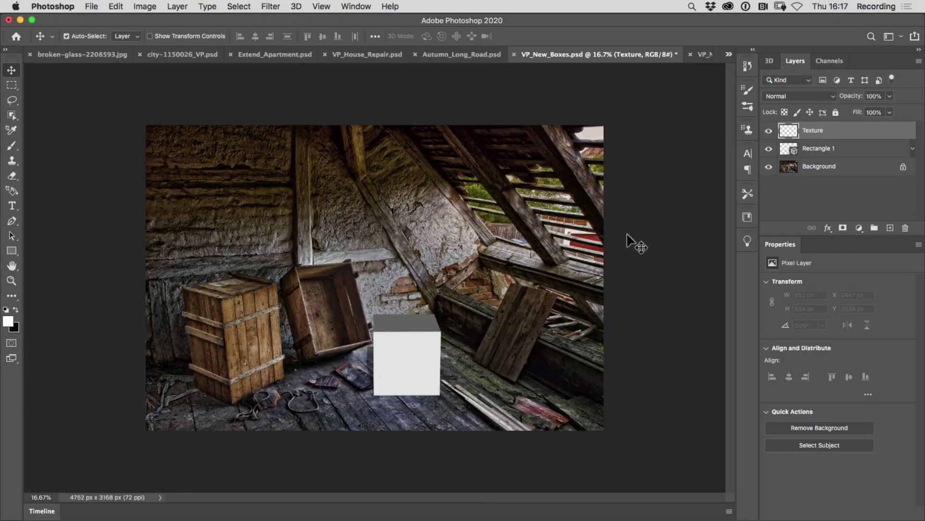
pyautogui.click(816, 153)
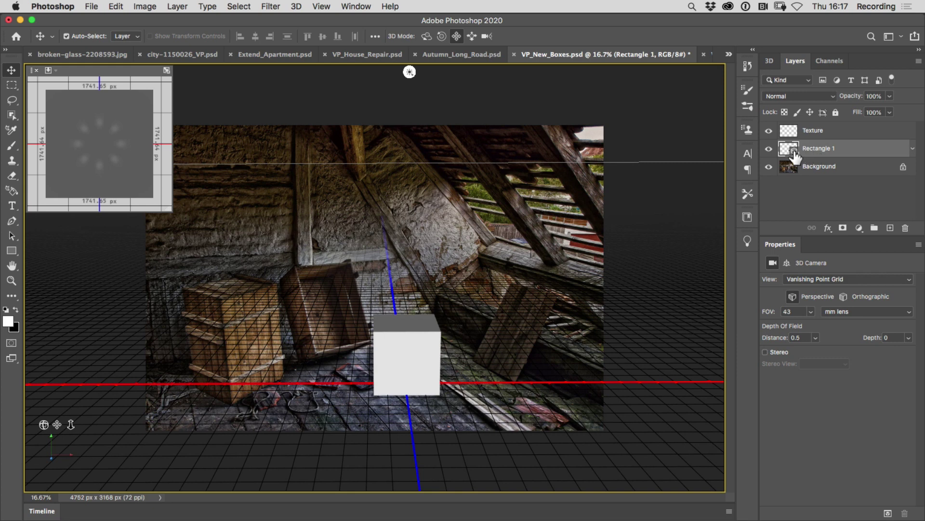
pyautogui.doubleClick(795, 155)
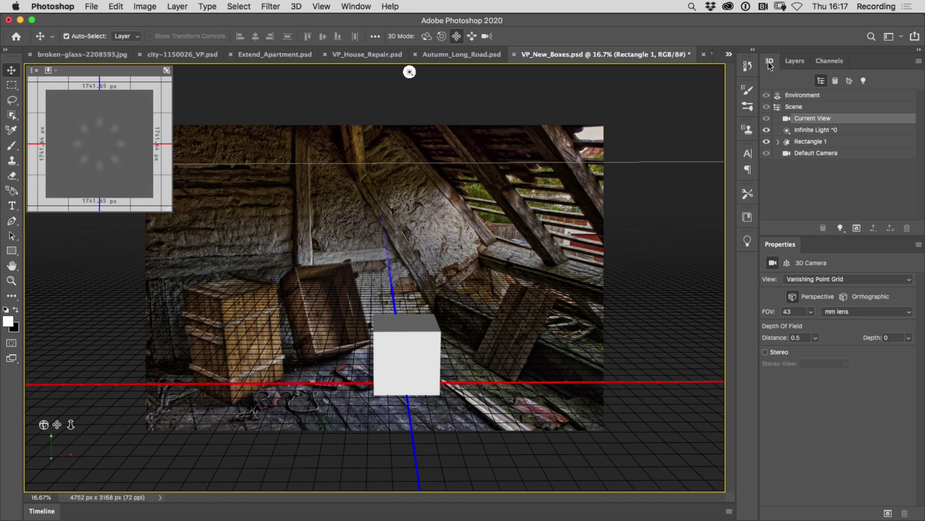
pyautogui.click(808, 142)
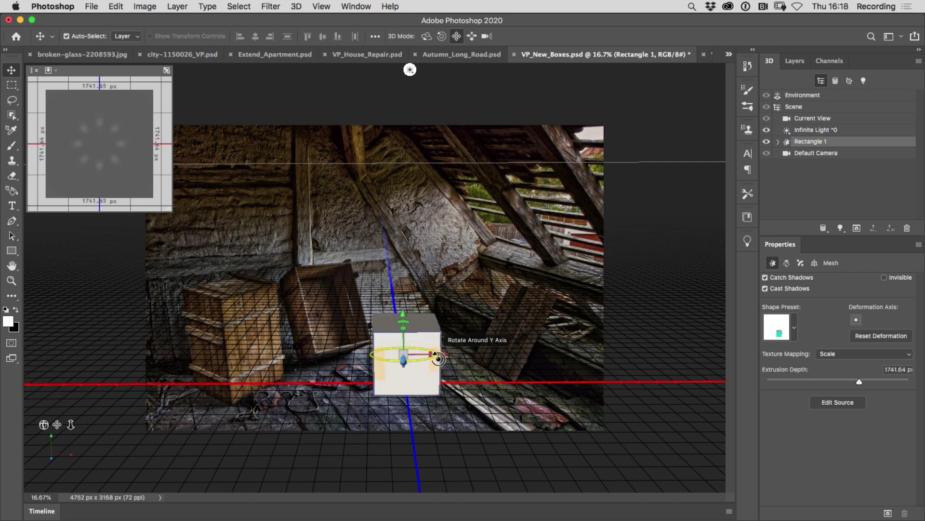
pyautogui.moveTo(437, 358); pyautogui.dragTo(363, 360)
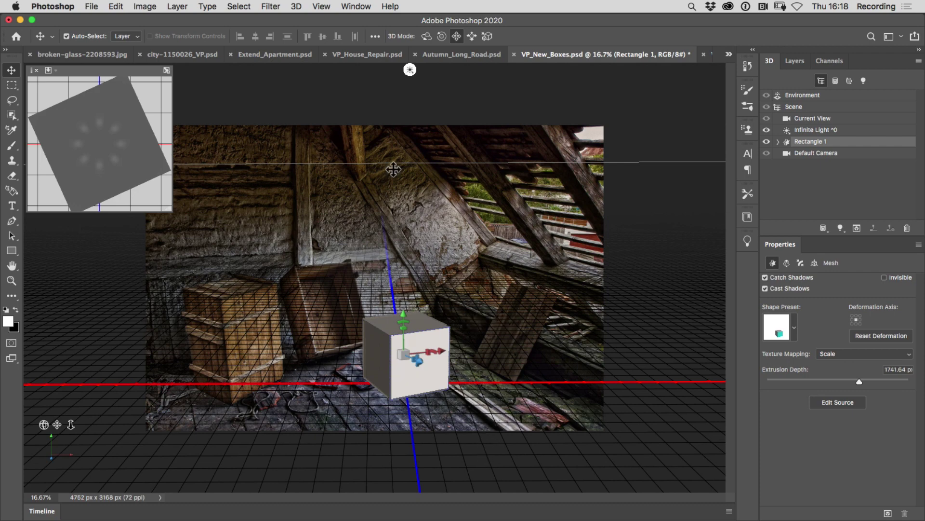
# - Reopen Vanishing Point and create a perspective plane on the cube's front face corners
pyautogui.click(274, 7)
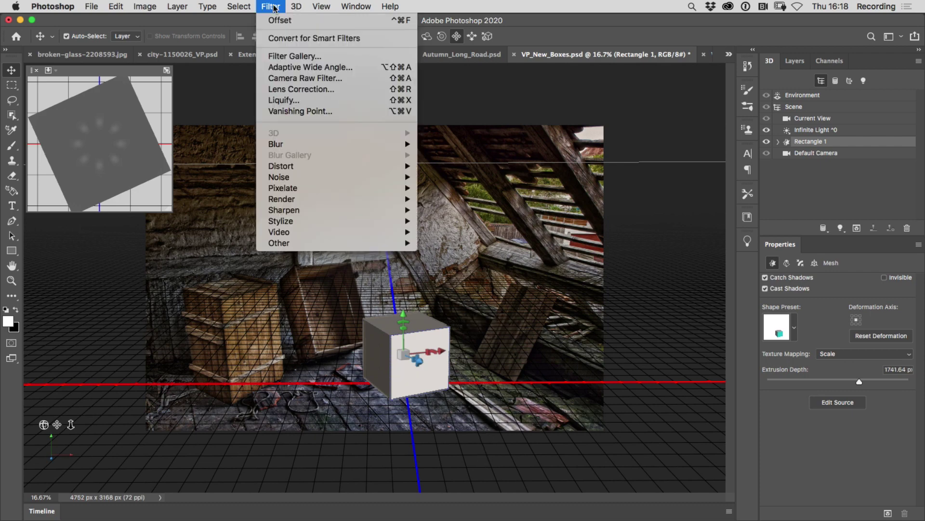
pyautogui.click(308, 112)
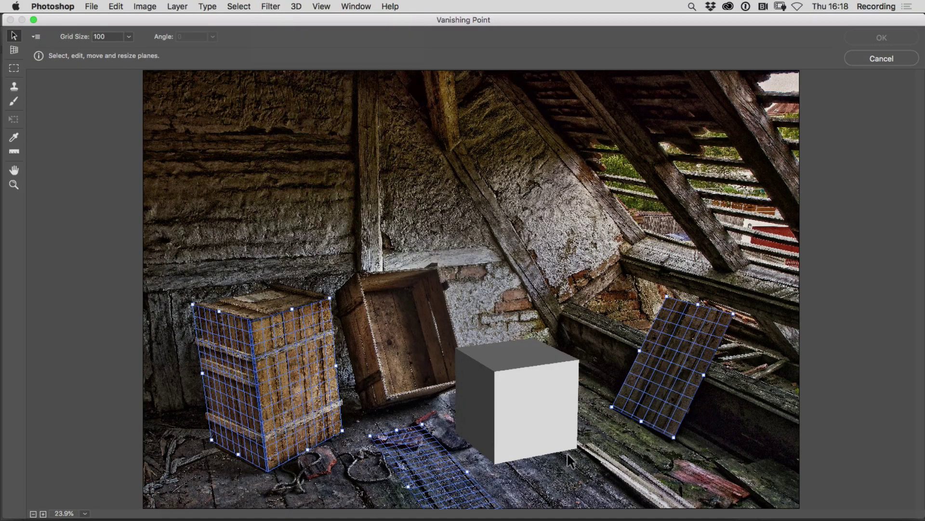
pyautogui.click(14, 50)
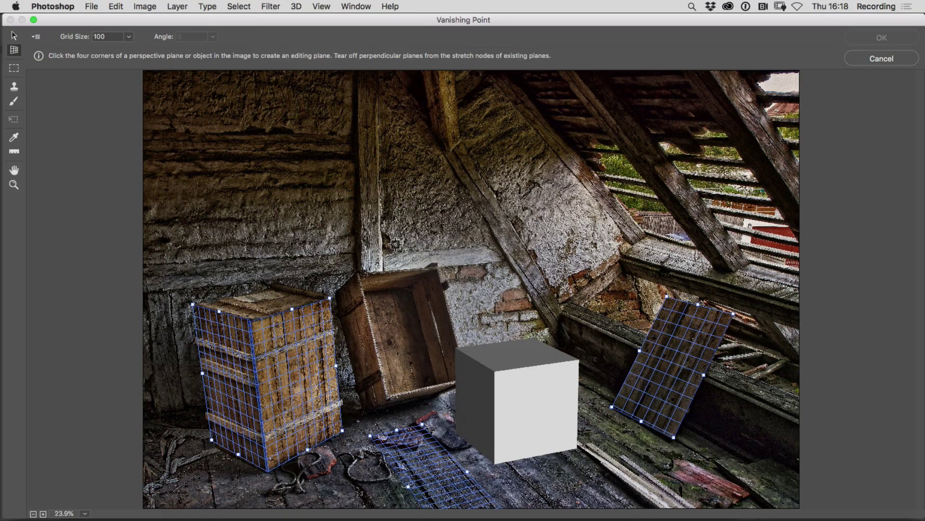
pyautogui.click(495, 372)
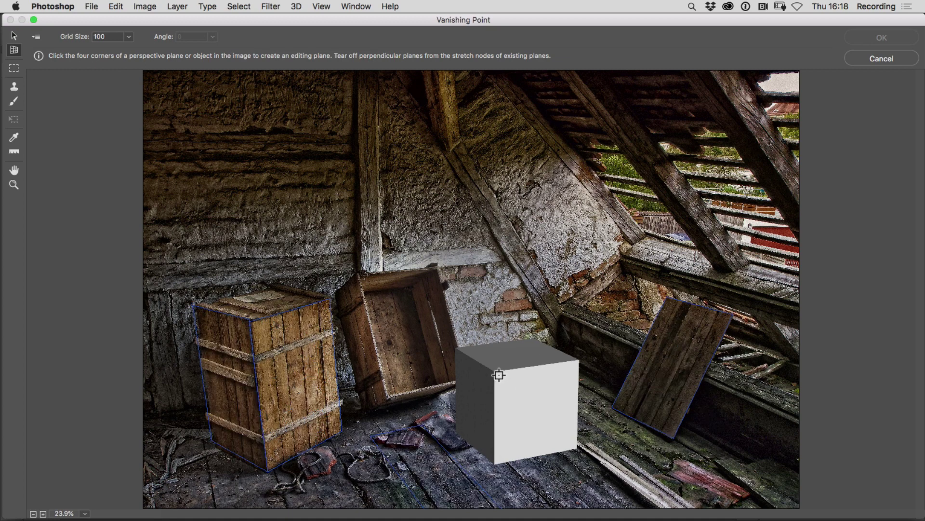
pyautogui.click(579, 361)
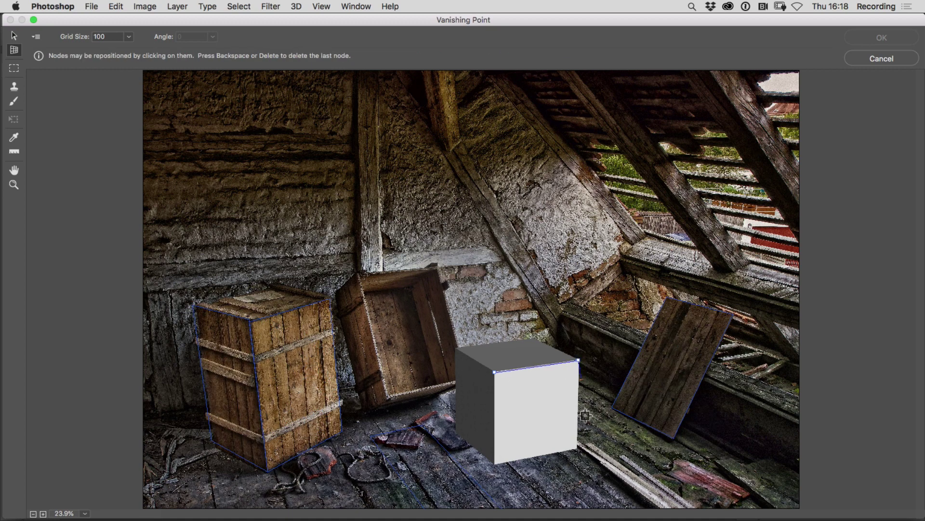
pyautogui.click(579, 449)
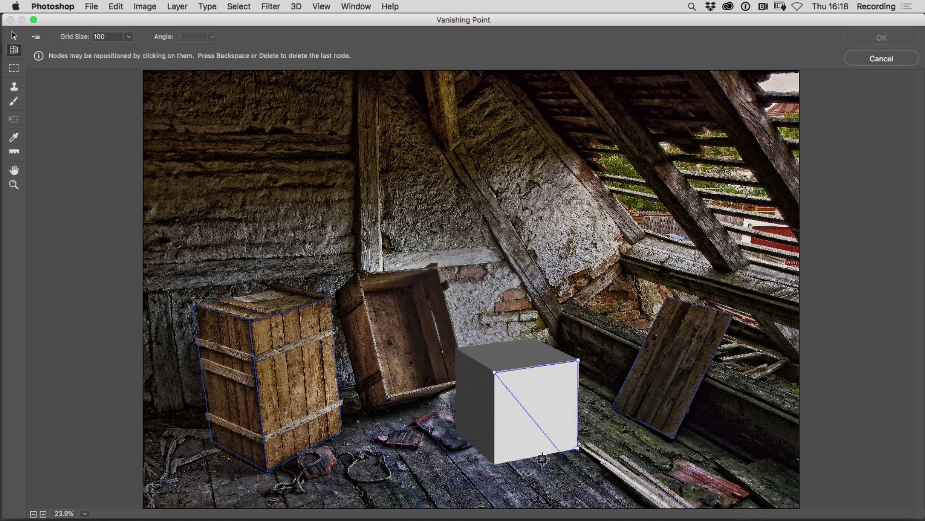
pyautogui.click(495, 464)
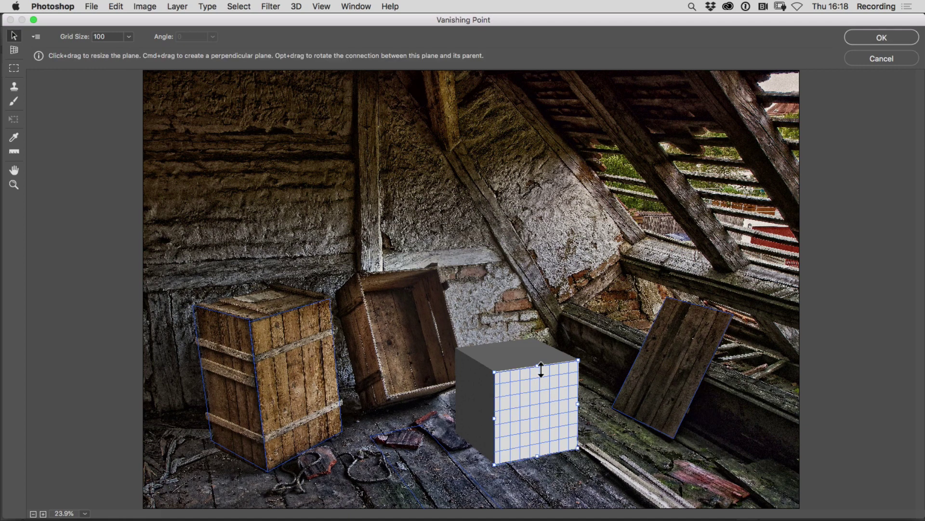
# - Pull a top plane from the front face, set its angle to 254, and fit it to the cube's top
pyautogui.moveTo(541, 369); pyautogui.dragTo(482, 340)
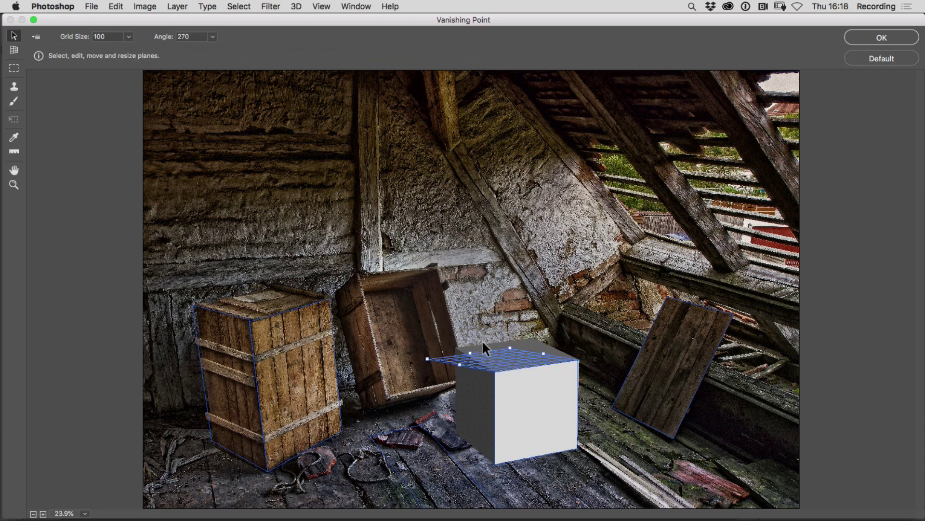
pyautogui.click(194, 37)
pyautogui.write('255')
pyautogui.press('Return')
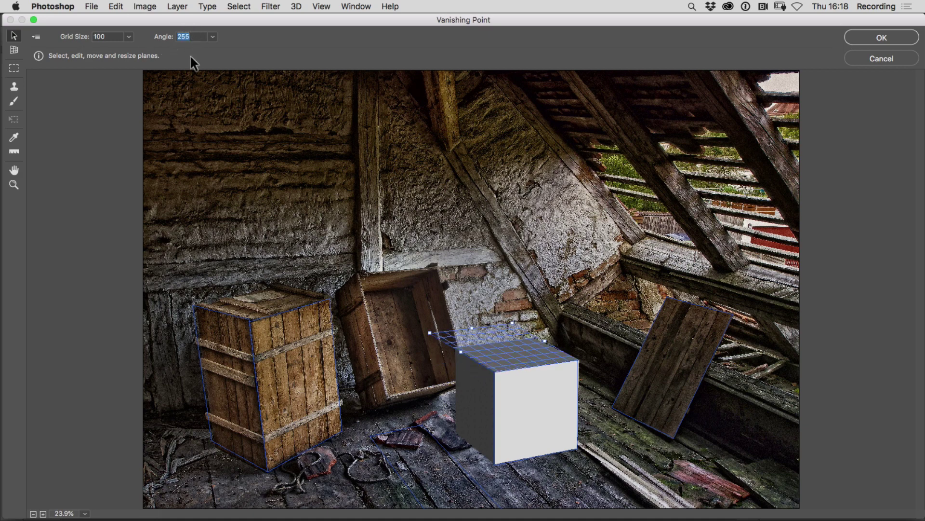
pyautogui.moveTo(470, 328); pyautogui.dragTo(497, 344)
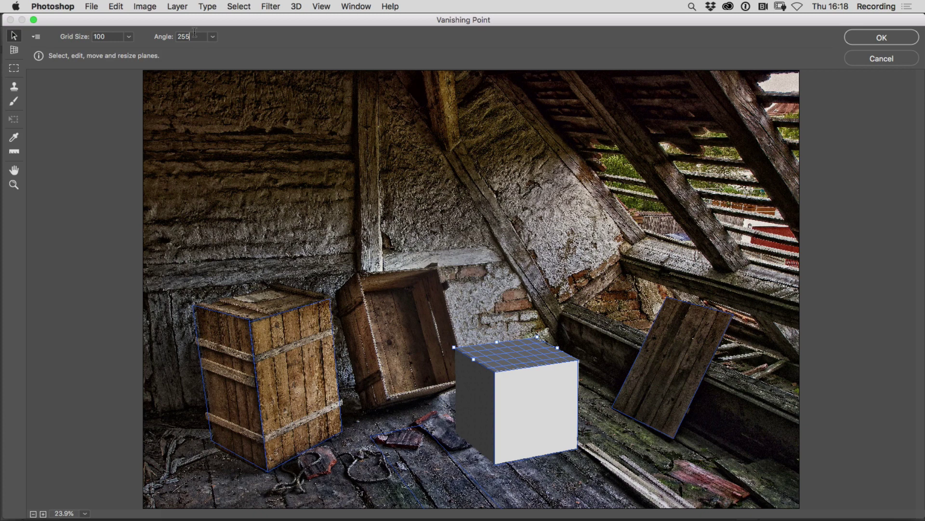
pyautogui.press('Up')
pyautogui.press('Down')
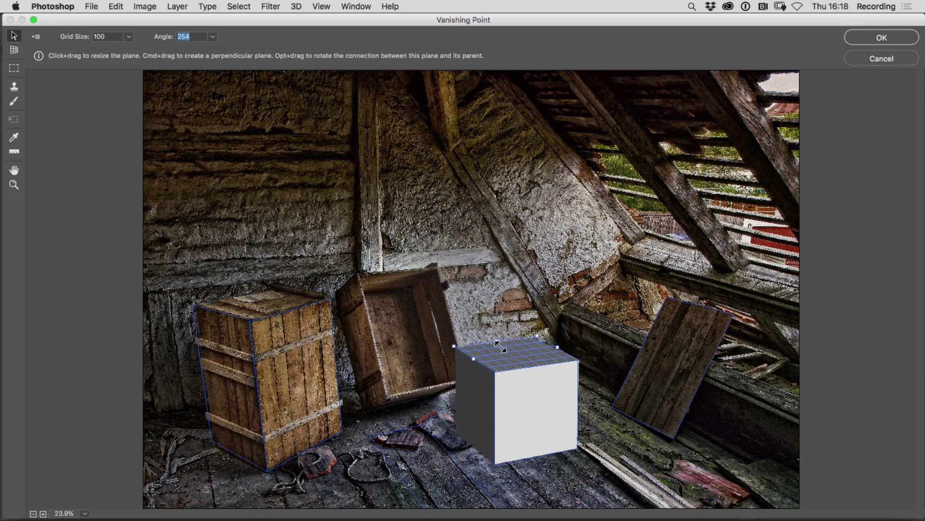
pyautogui.moveTo(497, 344); pyautogui.dragTo(501, 348)
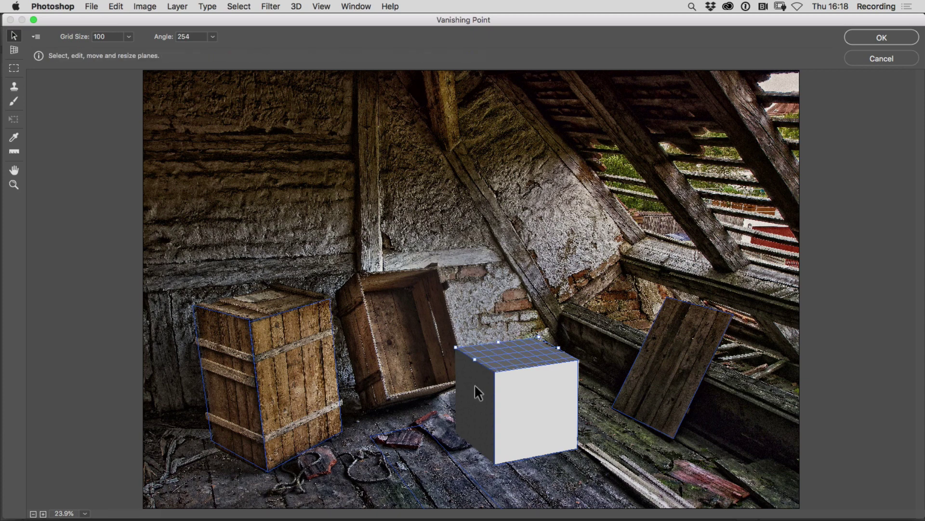
# - Pull a perpendicular plane from the cube's front face over its left face, angled at 64 and widened
pyautogui.click(519, 405)
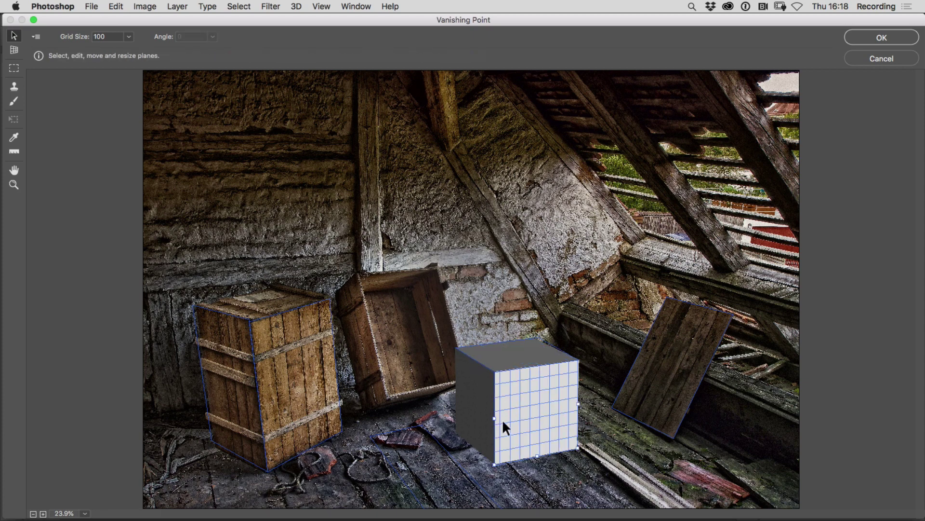
pyautogui.moveTo(496, 420); pyautogui.dragTo(457, 394)
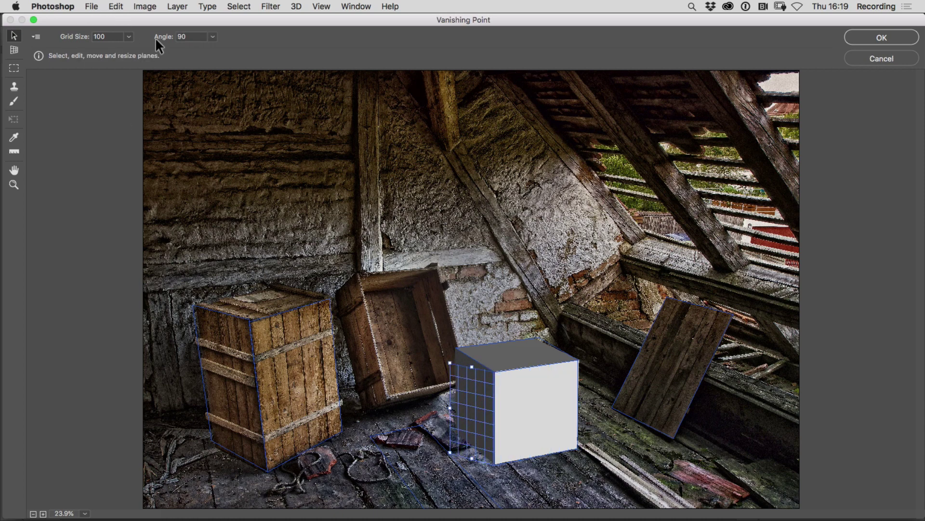
pyautogui.press('Down')
pyautogui.press('Down')
pyautogui.press('Down')
pyautogui.press('Down')
pyautogui.press('Down')
pyautogui.press('Down')
pyautogui.press('Down')
pyautogui.press('Down')
pyautogui.press('Down')
pyautogui.press('Down')
pyautogui.press('Down')
pyautogui.press('Down')
pyautogui.press('Down')
pyautogui.press('Down')
pyautogui.press('Down')
pyautogui.press('Down')
pyautogui.press('Down')
pyautogui.press('Down')
pyautogui.press('Down')
pyautogui.press('Down')
pyautogui.press('Down')
pyautogui.press('Down')
pyautogui.press('Down')
pyautogui.press('Down')
pyautogui.press('Down')
pyautogui.press('Down')
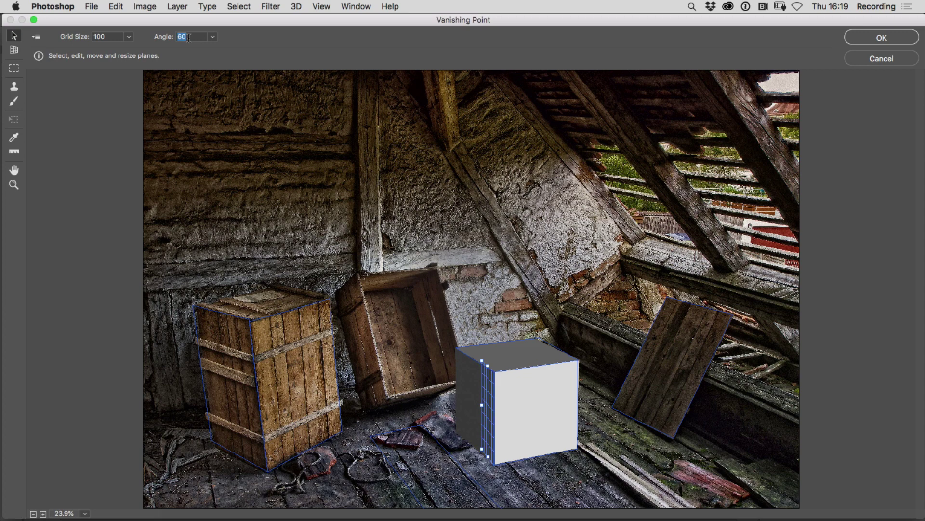
pyautogui.press('Up')
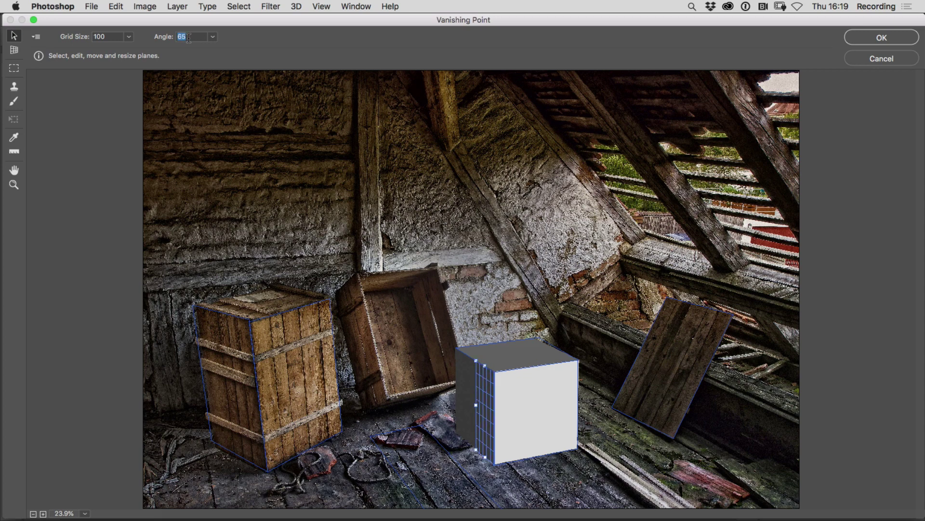
pyautogui.press('Down')
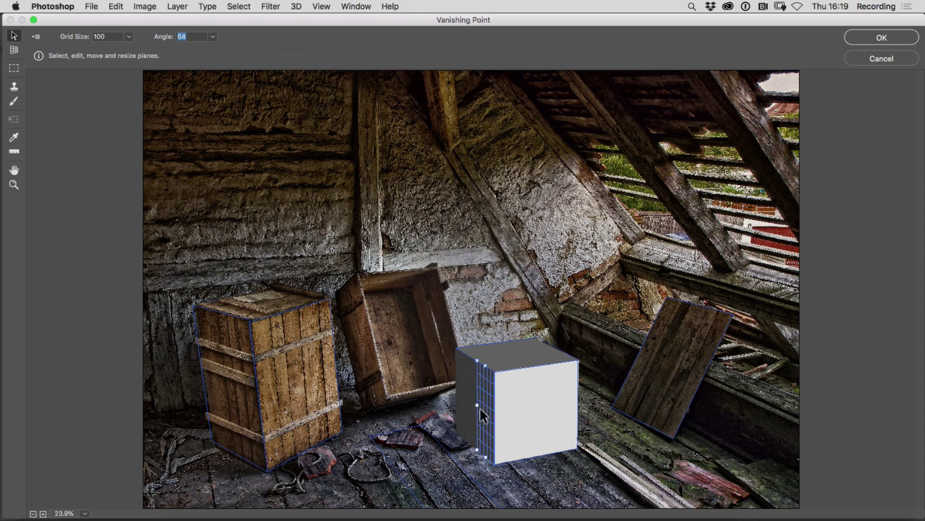
pyautogui.moveTo(477, 405); pyautogui.dragTo(456, 392)
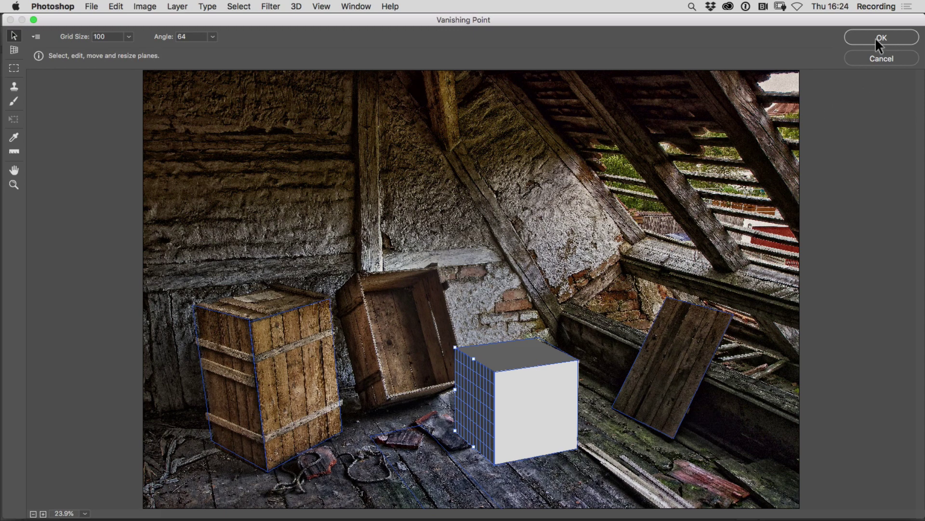
# - Accept the cube's perspective planes and reopen the Vanishing Point editor
pyautogui.click(880, 38)
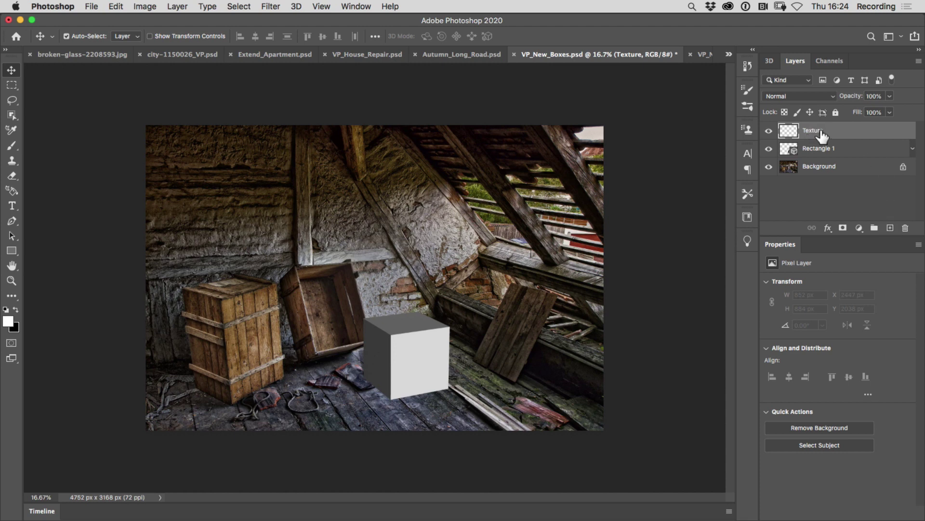
pyautogui.click(258, 8)
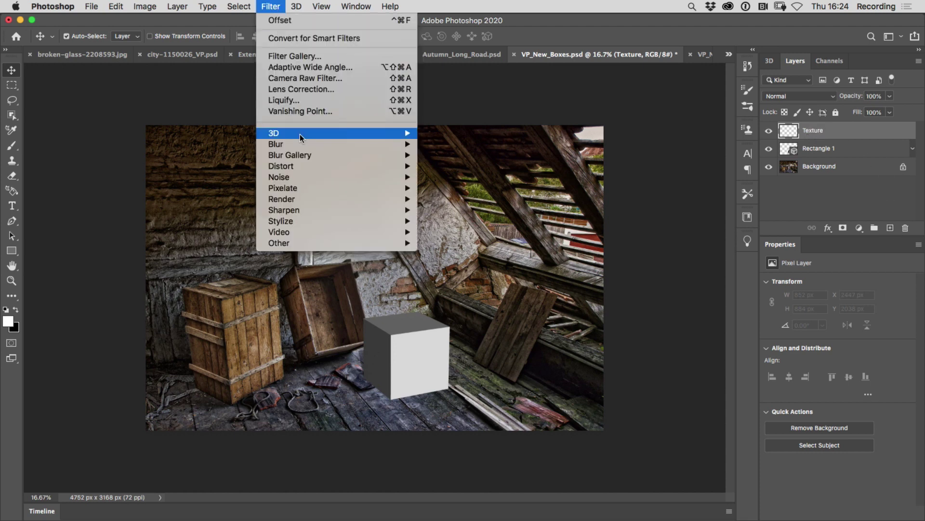
pyautogui.click(300, 116)
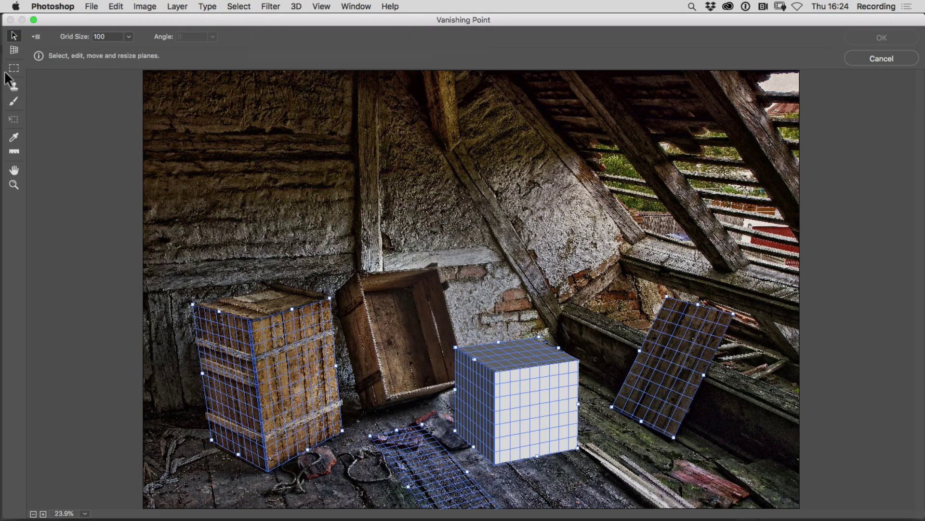
# - Marquee-select planks on the tilted board and copy them in perspective over the cube's top and front faces
pyautogui.click(14, 68)
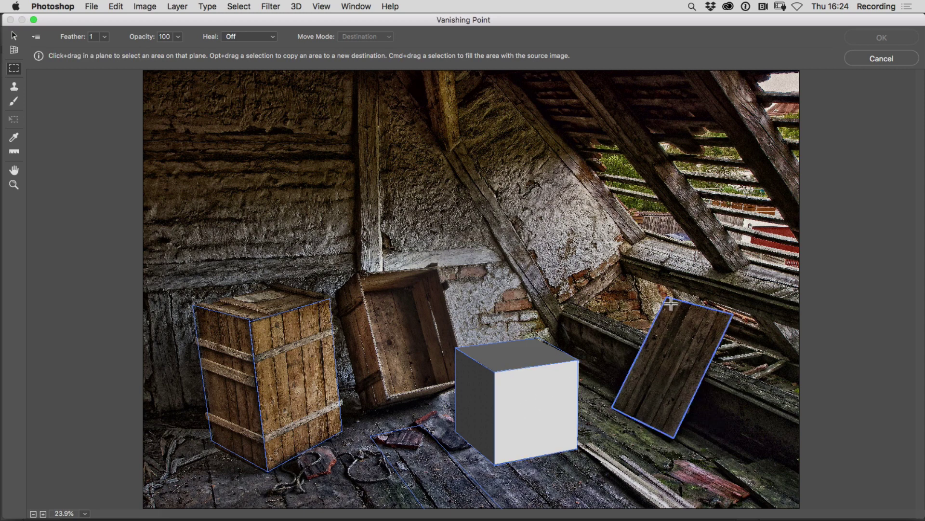
pyautogui.moveTo(671, 303); pyautogui.dragTo(678, 440)
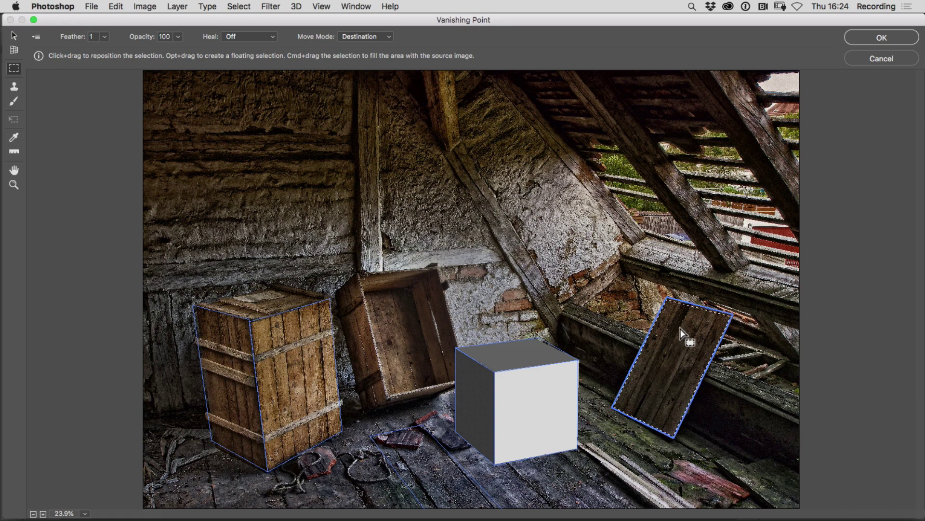
pyautogui.press('alt')
pyautogui.moveTo(680, 328); pyautogui.dragTo(553, 434)
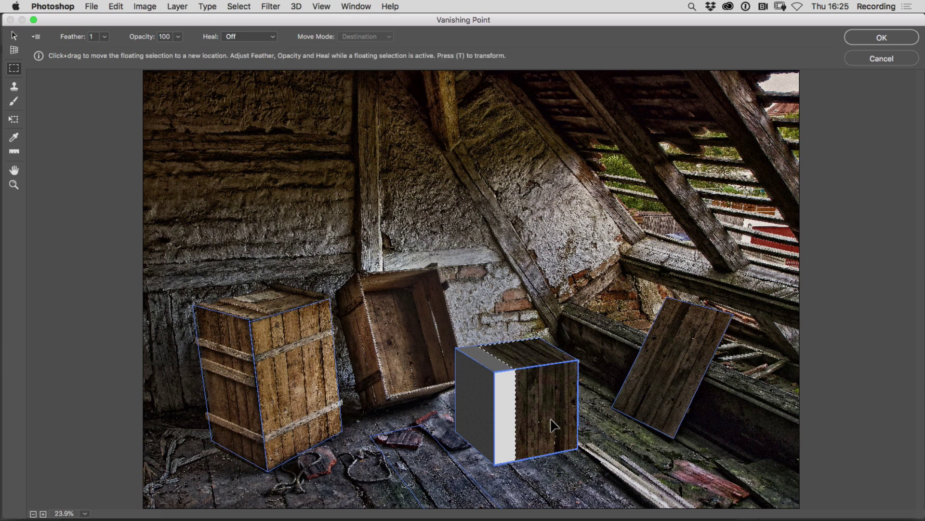
pyautogui.moveTo(555, 424); pyautogui.dragTo(508, 407)
pyautogui.click(674, 333)
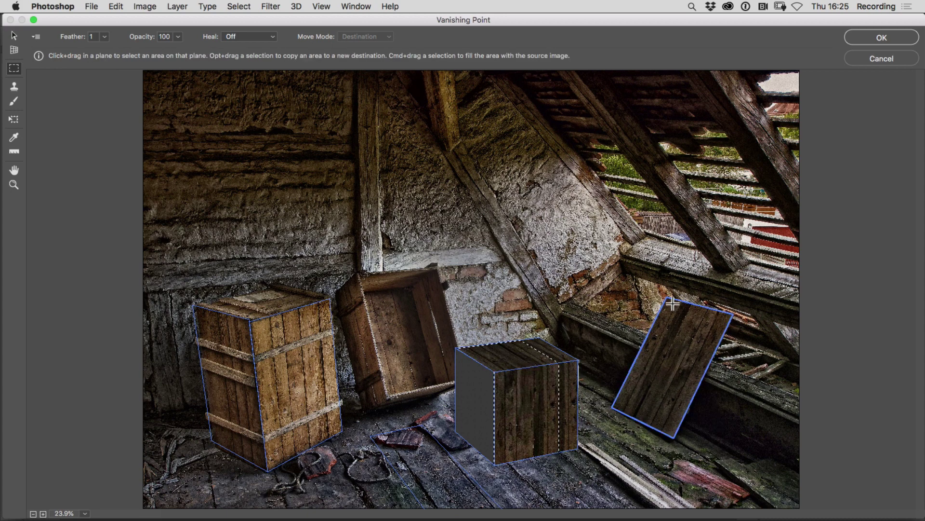
# - Copy the tilted board's planks onto the cube's left face and the left crate's banded face onto its front
pyautogui.moveTo(673, 302); pyautogui.dragTo(704, 453)
pyautogui.moveTo(692, 351); pyautogui.dragTo(463, 400)
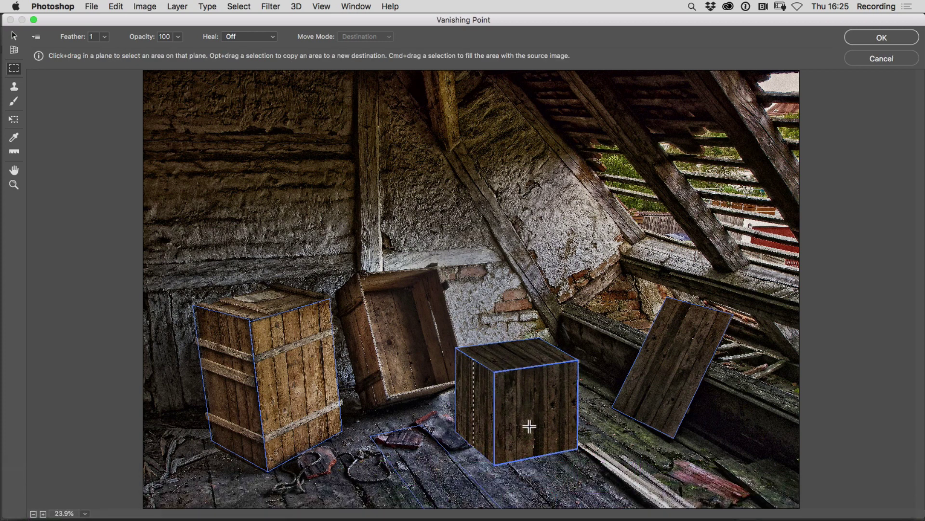
pyautogui.moveTo(257, 329); pyautogui.dragTo(346, 436)
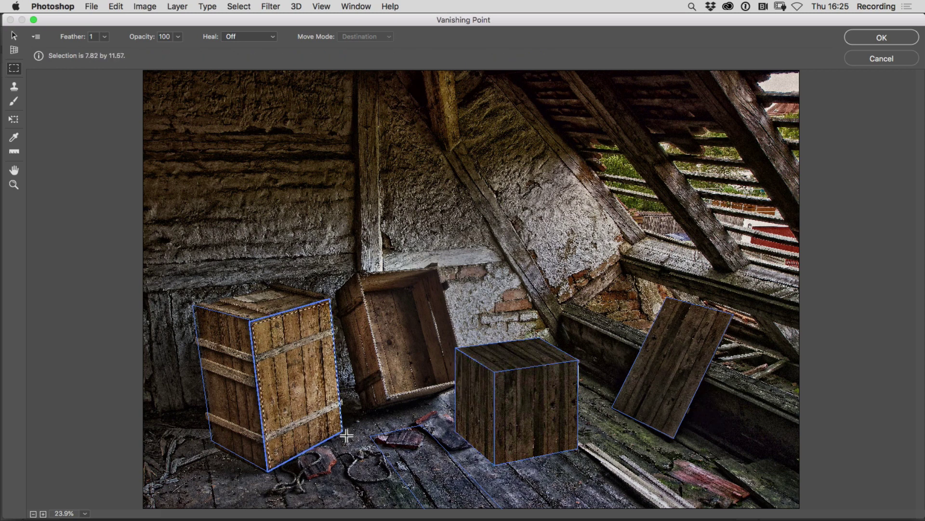
pyautogui.moveTo(299, 378); pyautogui.dragTo(534, 373)
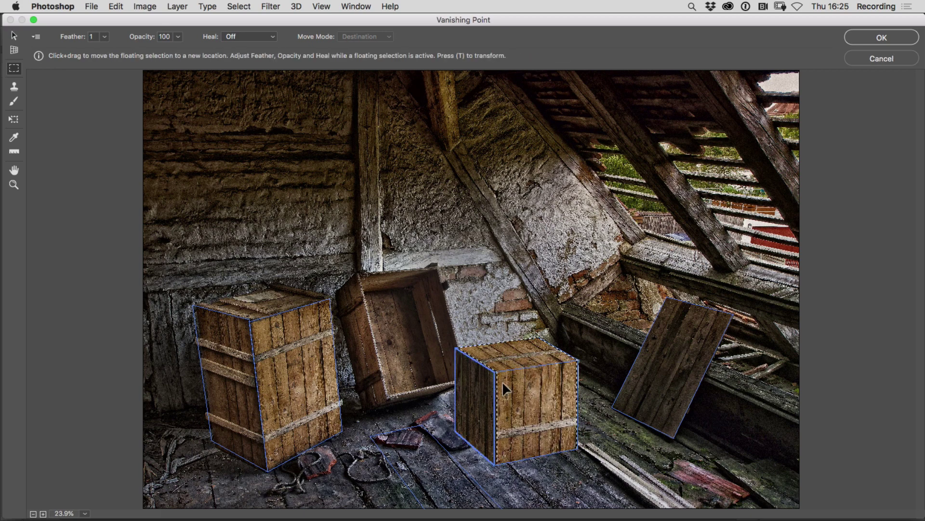
pyautogui.click(813, 180)
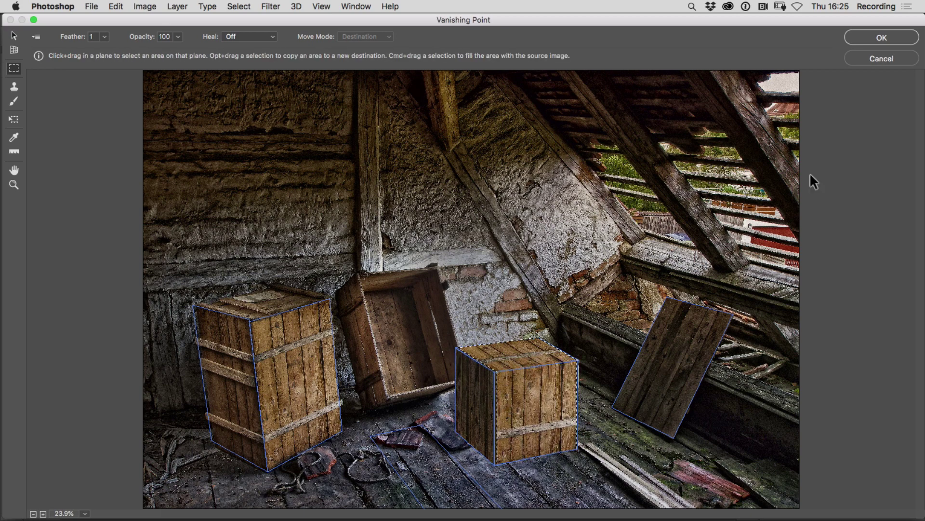
# - Apply the Vanishing Point edit and toggle the Texture layer's visibility to compare against the plain cube
pyautogui.click(880, 36)
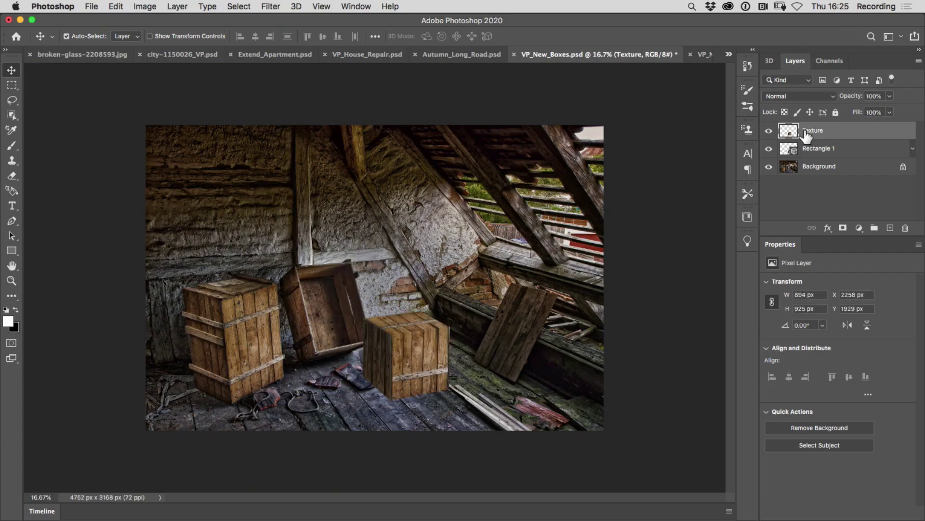
pyautogui.click(769, 131)
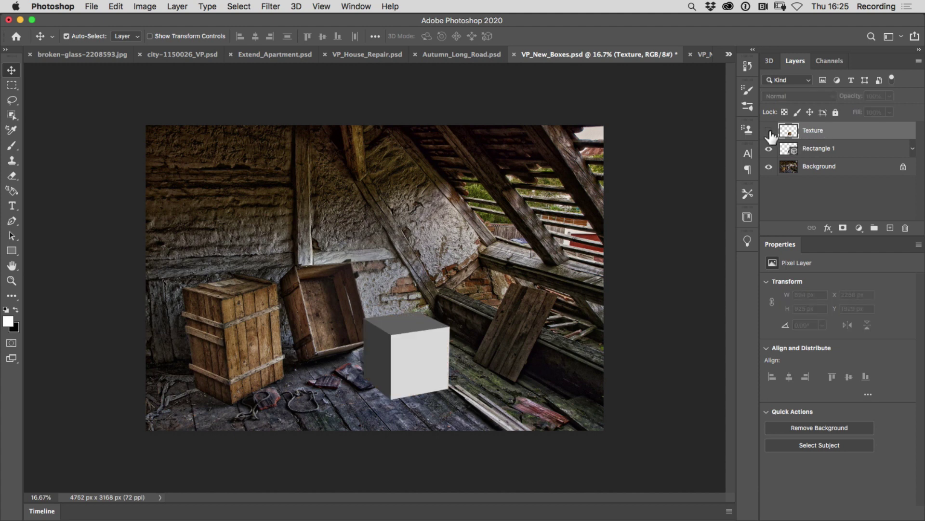
pyautogui.click(769, 131)
pyautogui.click(769, 130)
pyautogui.click(768, 130)
pyautogui.click(769, 132)
pyautogui.click(769, 132)
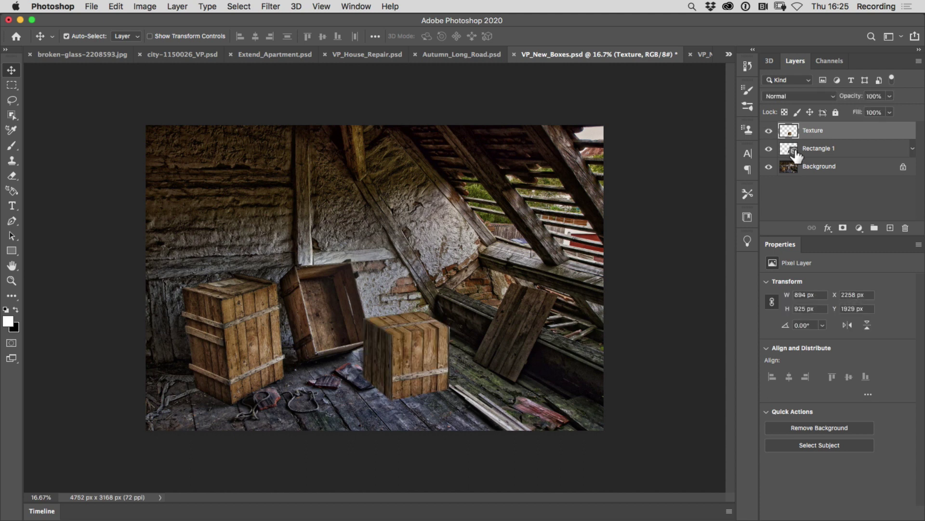
pyautogui.click(769, 131)
pyautogui.click(770, 132)
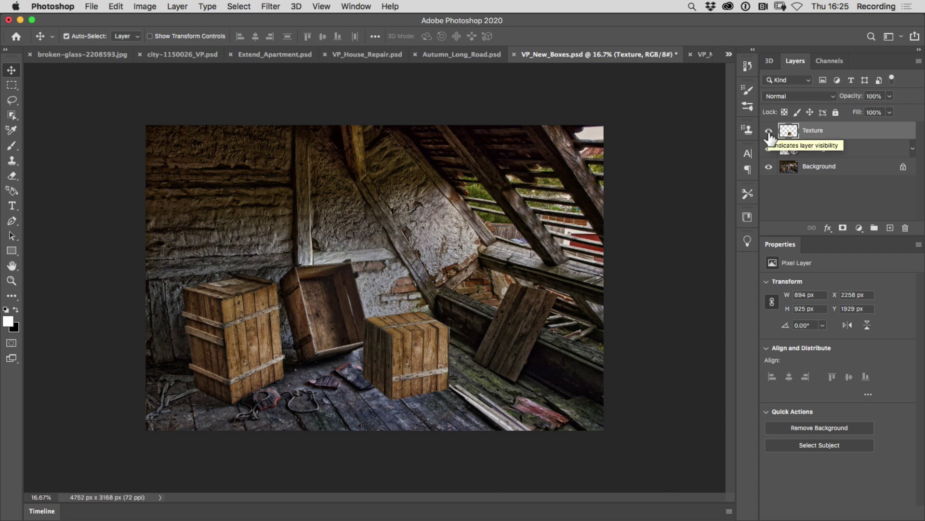
# - Set the Texture layer's blend mode to Multiply after trying Darken
pyautogui.click(801, 96)
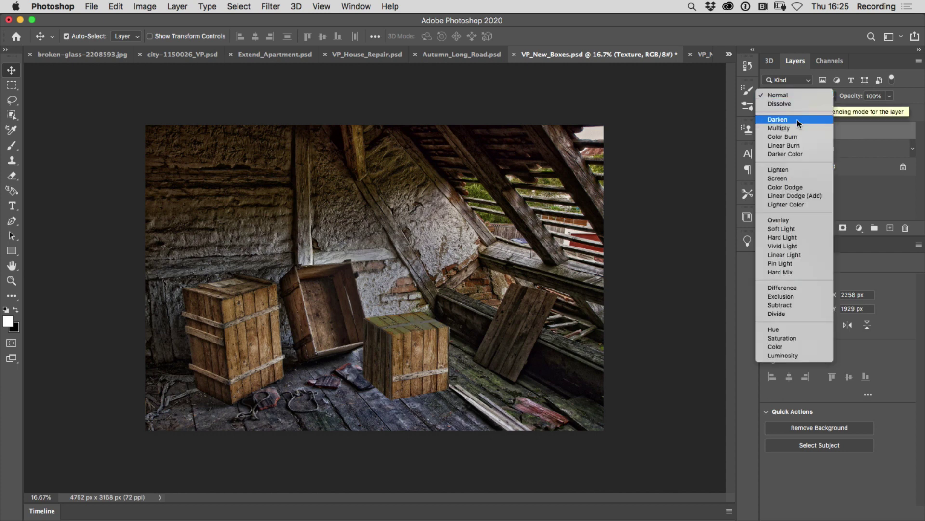
pyautogui.click(797, 119)
pyautogui.click(793, 95)
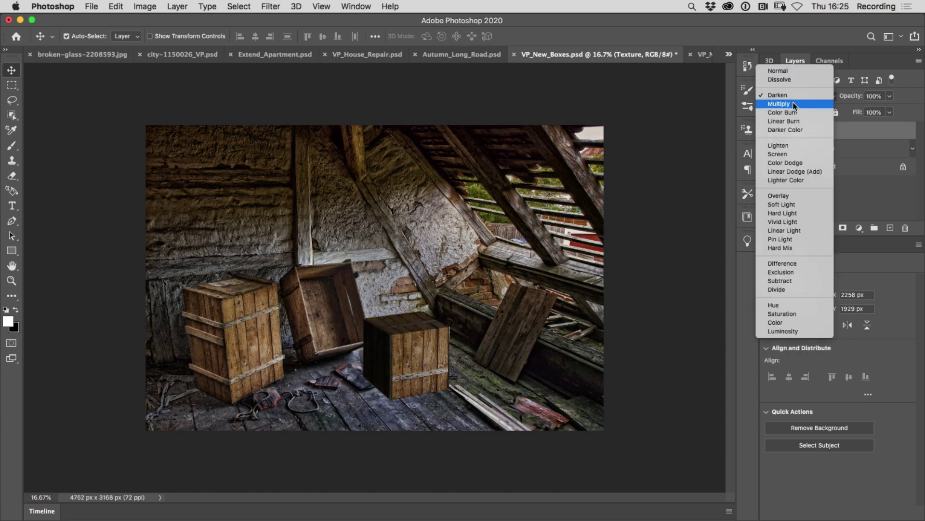
pyautogui.click(793, 104)
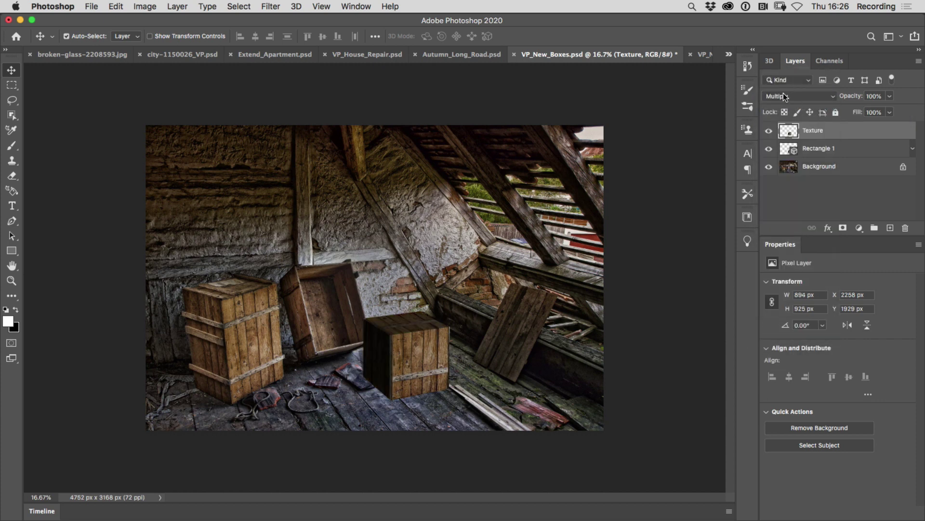
pyautogui.click(790, 96)
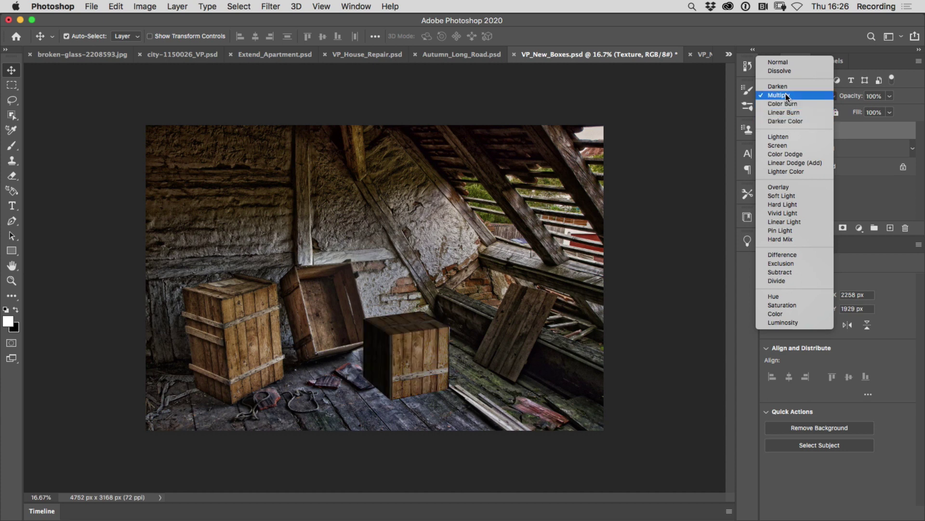
pyautogui.click(786, 95)
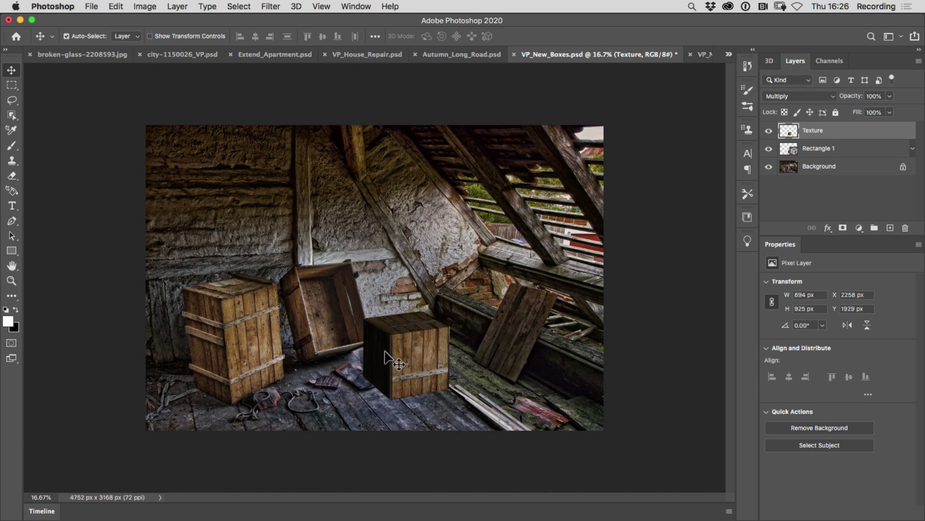
# - In Vanishing Point, copy the left crate's front face onto the cube's dark left side and apply it
pyautogui.click(271, 6)
pyautogui.click(285, 111)
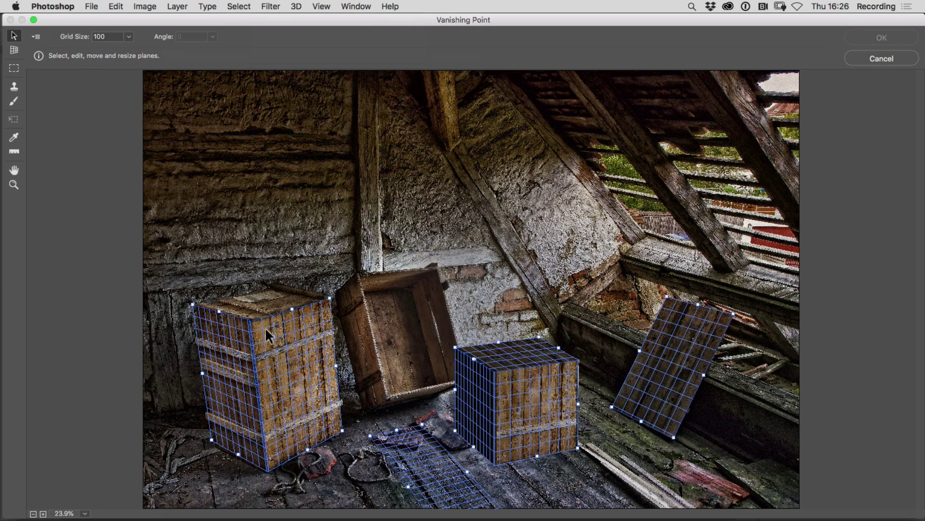
pyautogui.click(15, 68)
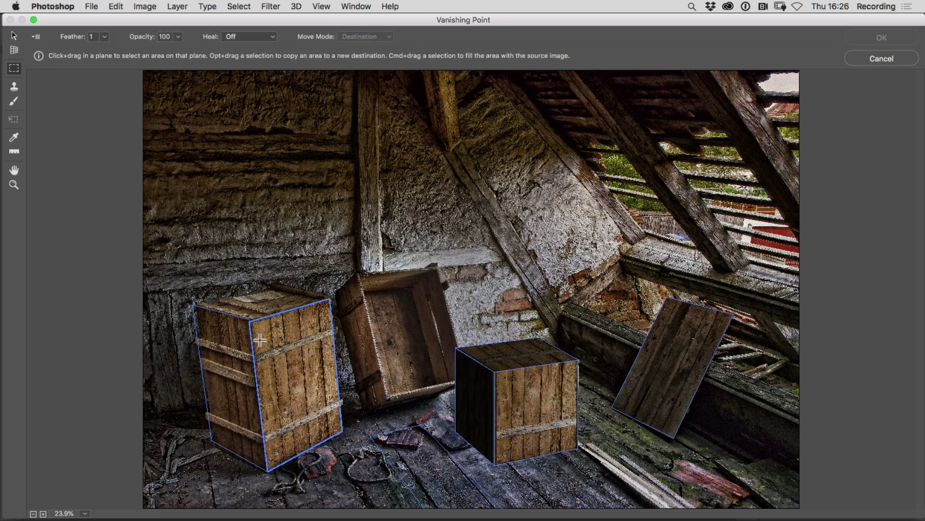
pyautogui.moveTo(260, 369); pyautogui.dragTo(343, 404)
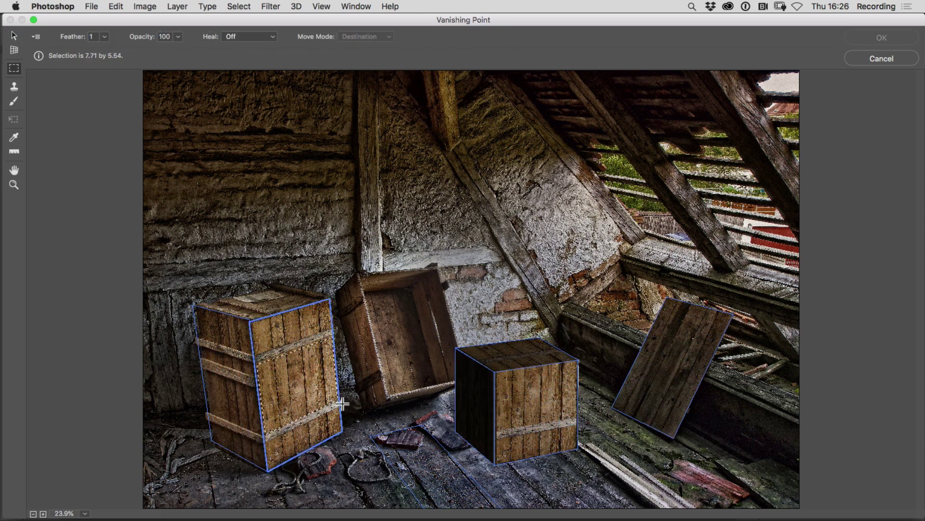
pyautogui.moveTo(298, 383); pyautogui.dragTo(465, 368)
pyautogui.press('super+d')
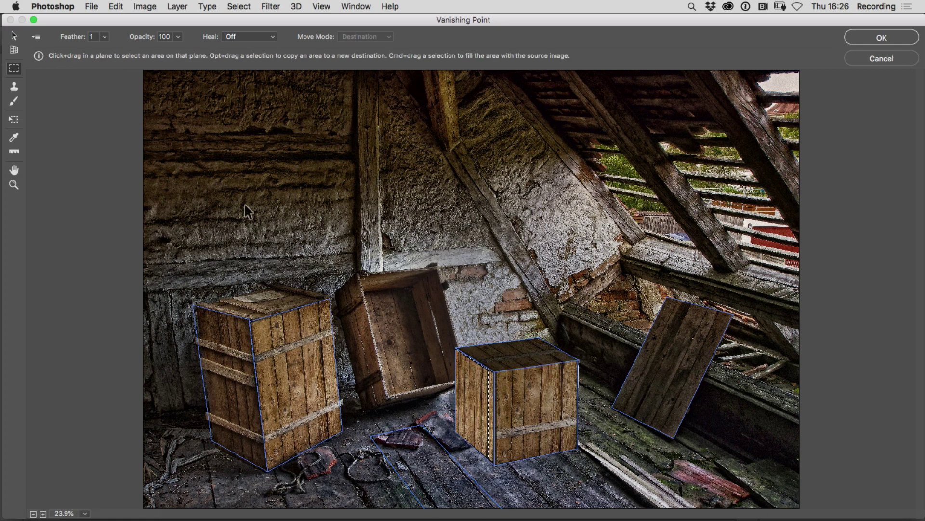
pyautogui.click(880, 39)
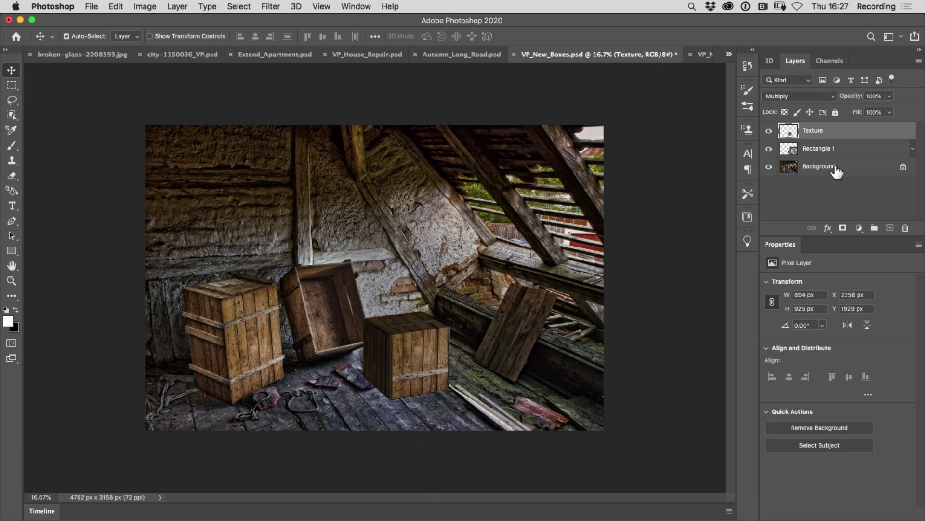
# - Re-aim the cube scene's Infinite Light overhead so the crate's shading matches the attic
pyautogui.doubleClick(798, 153)
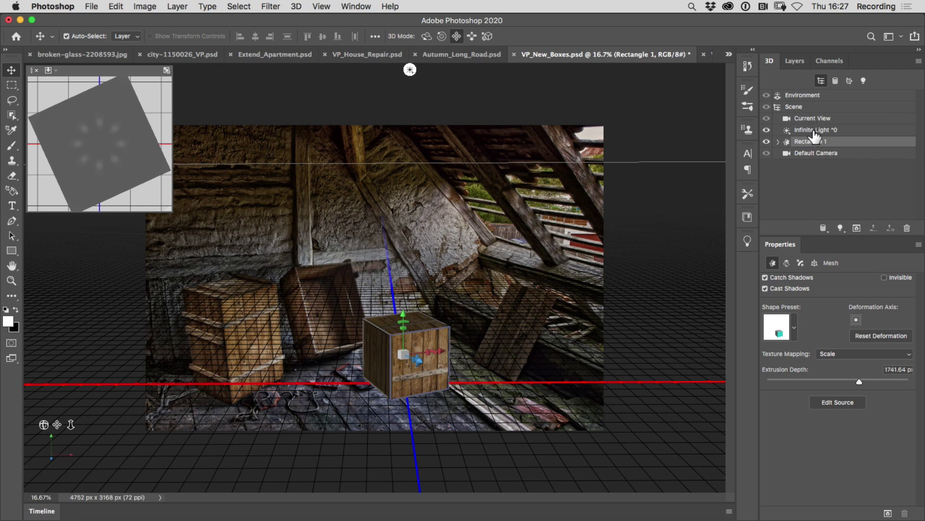
pyautogui.click(813, 131)
pyautogui.moveTo(385, 218)
pyautogui.mouseDown()
pyautogui.moveTo(359, 209)
pyautogui.moveTo(306, 117)
pyautogui.moveTo(378, 145)
pyautogui.moveTo(361, 93)
pyautogui.moveTo(397, 99)
pyautogui.moveTo(388, 92)
pyautogui.mouseUp()
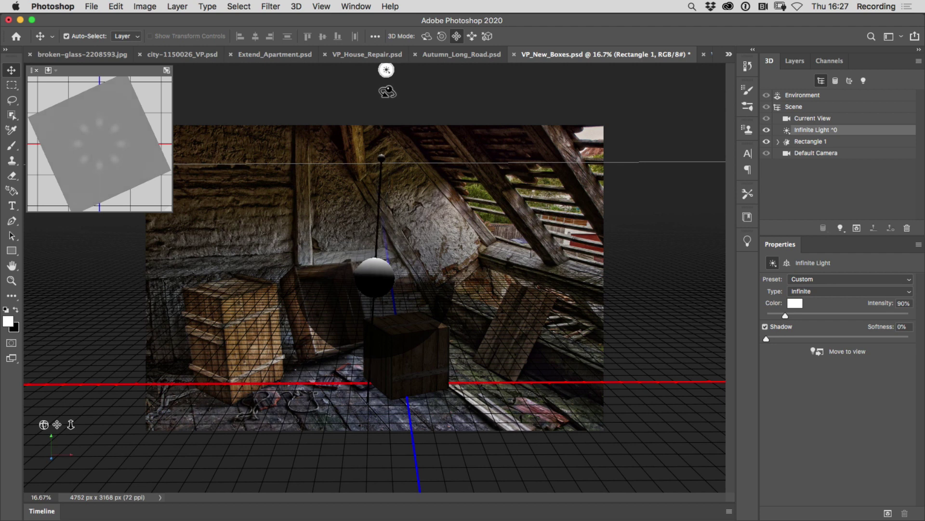
pyautogui.moveTo(396, 166); pyautogui.dragTo(394, 159)
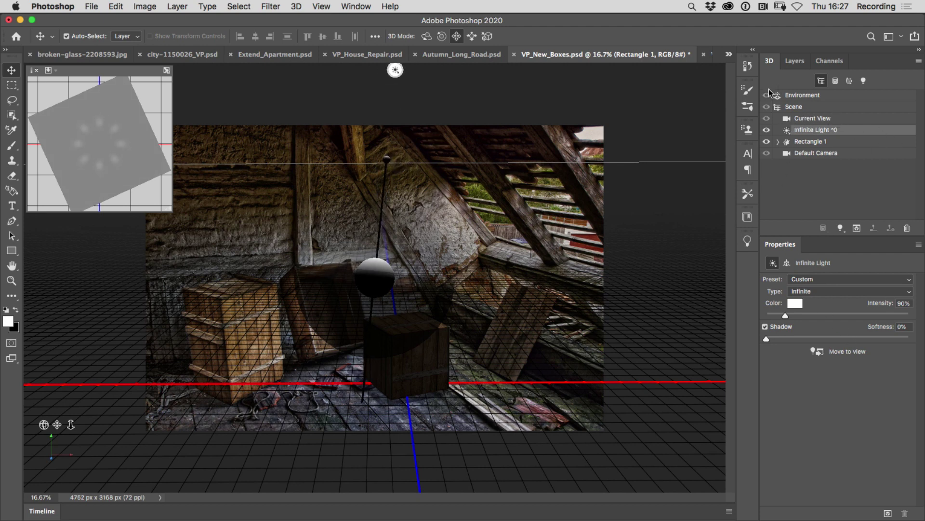
pyautogui.click(796, 61)
pyautogui.click(818, 134)
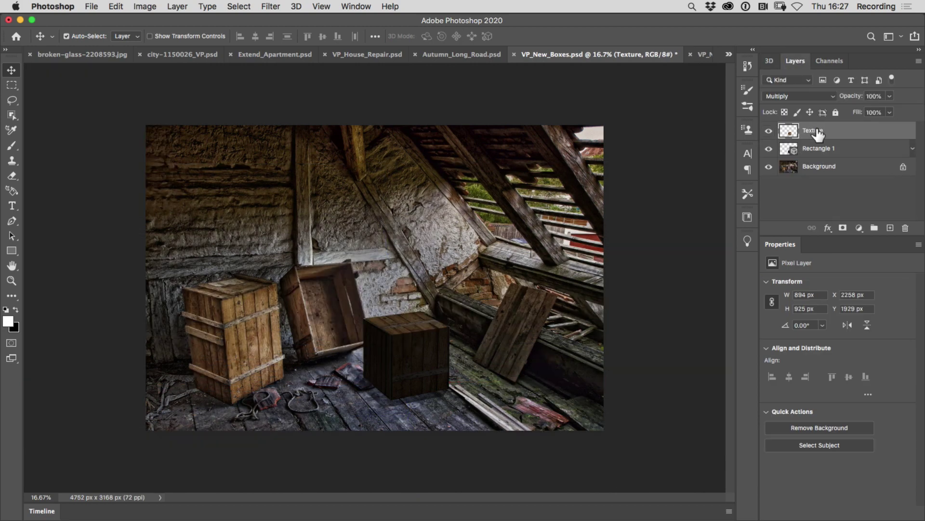
pyautogui.click(770, 131)
pyautogui.click(769, 131)
pyautogui.click(769, 132)
pyautogui.click(769, 131)
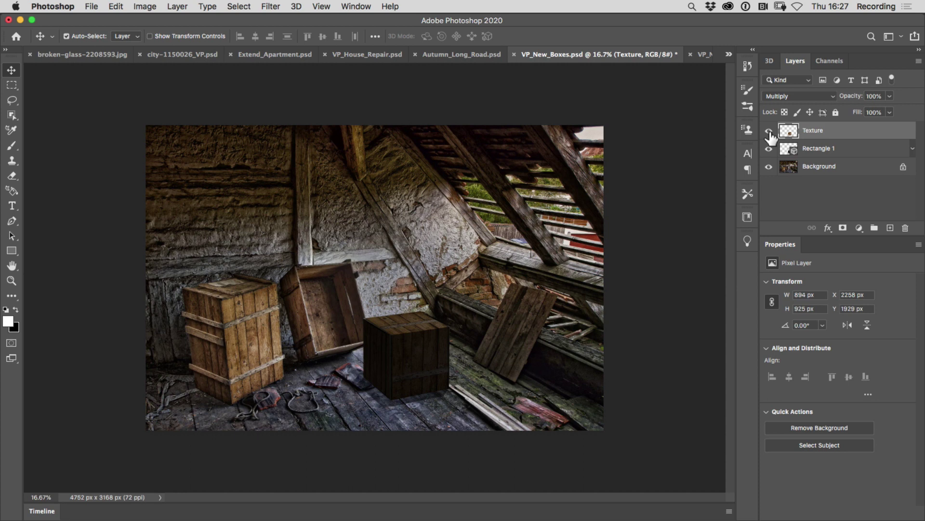